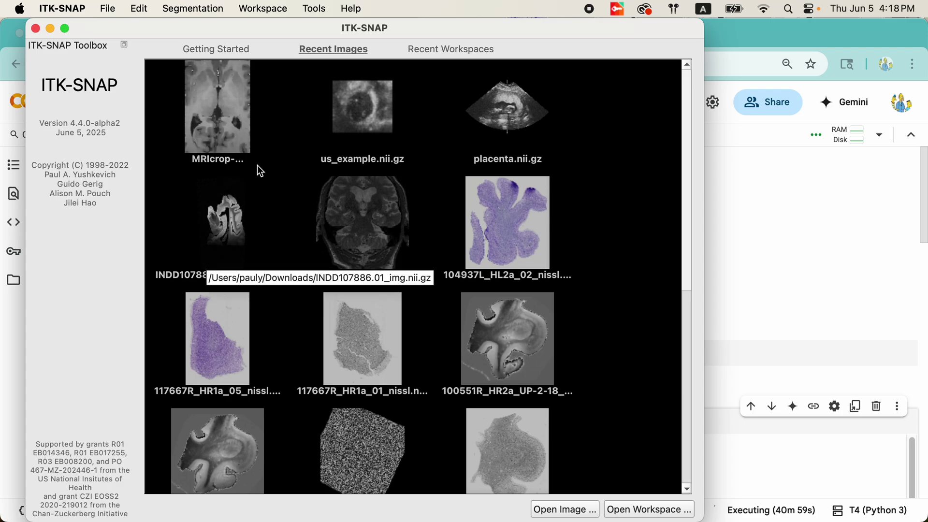
Load the MRIcrop brain scan and put the Paintbrush into AI smart-brush mode
left_click(226, 112)
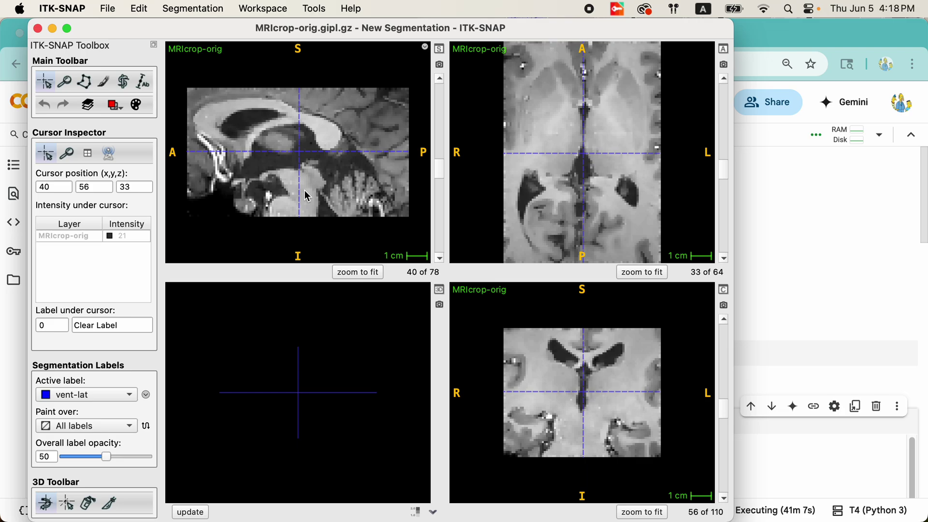
left_click(105, 83)
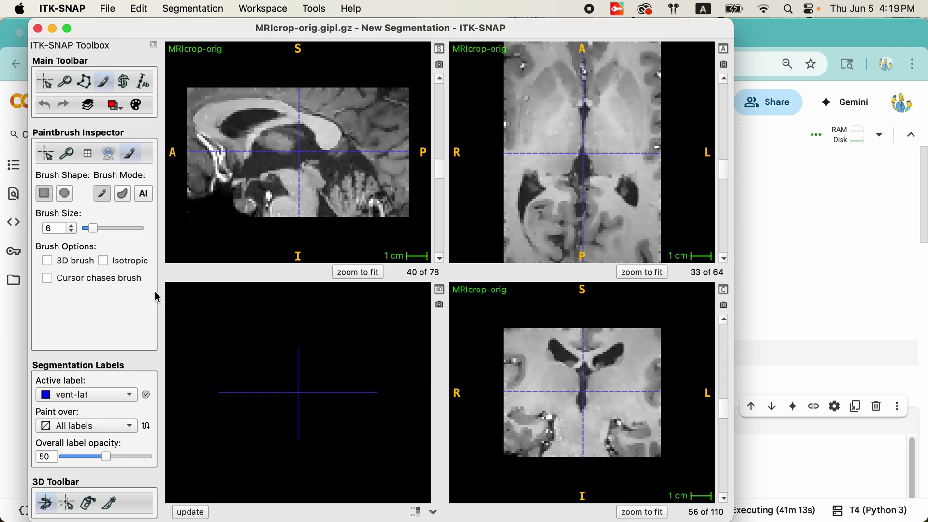
left_click(146, 194)
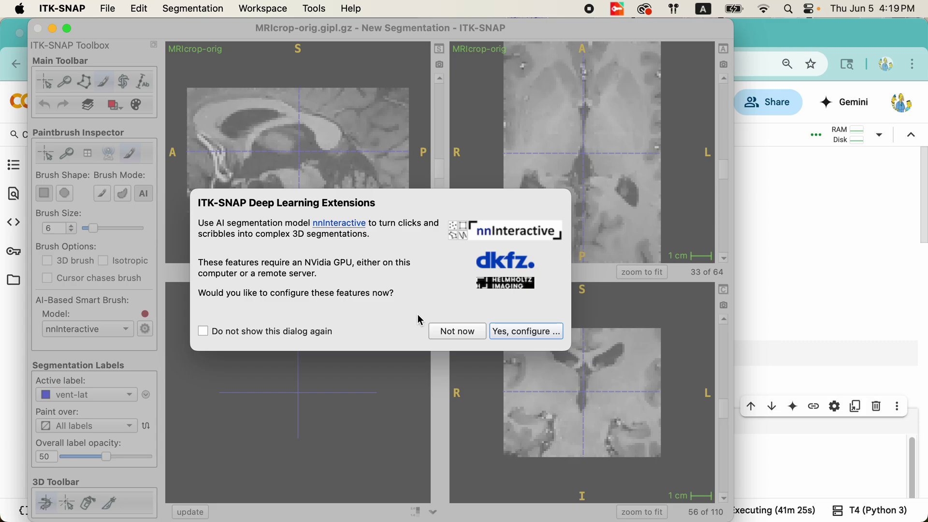
Add a new deep learning server entry using a network connection to a GPU server on port 8911
left_click(516, 330)
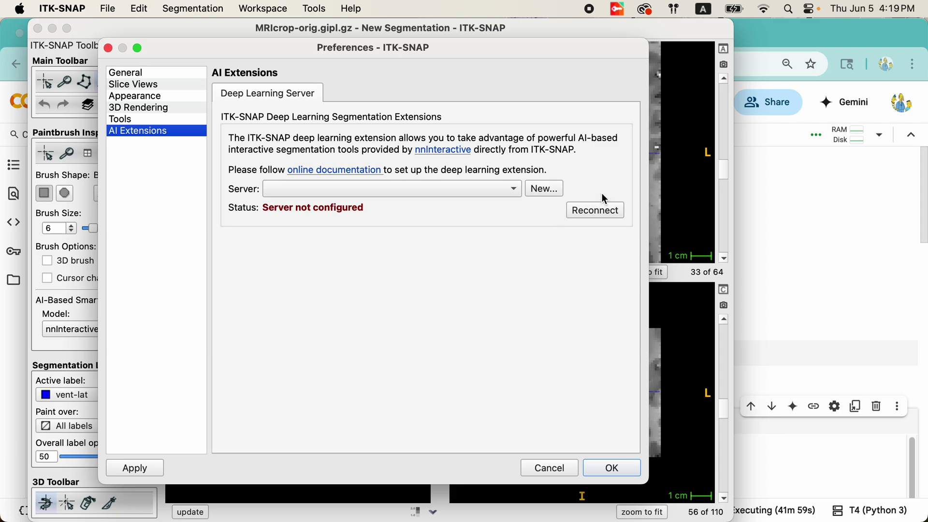
left_click(548, 187)
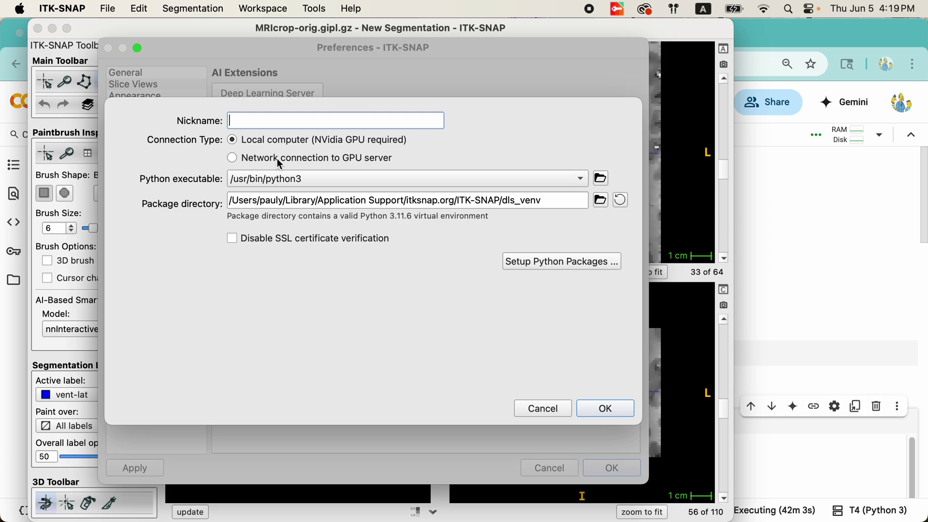
left_click(232, 159)
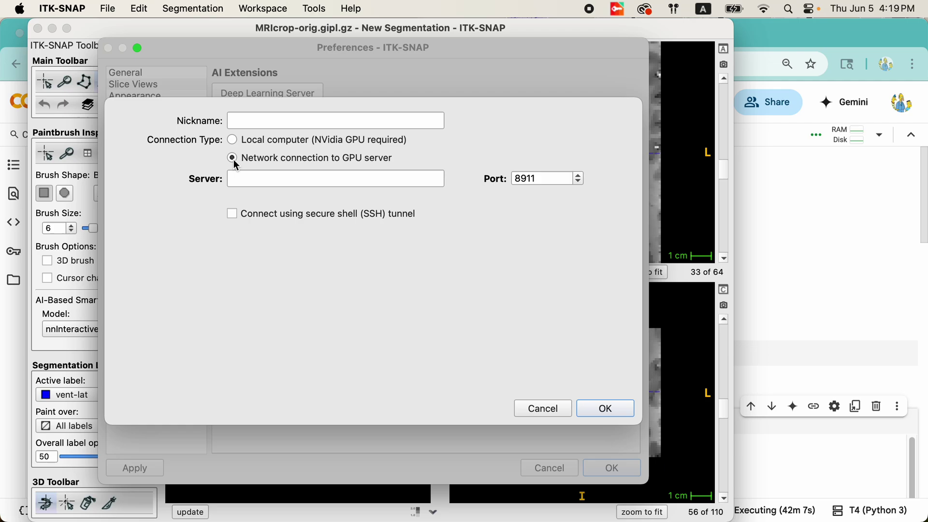
left_click(327, 179)
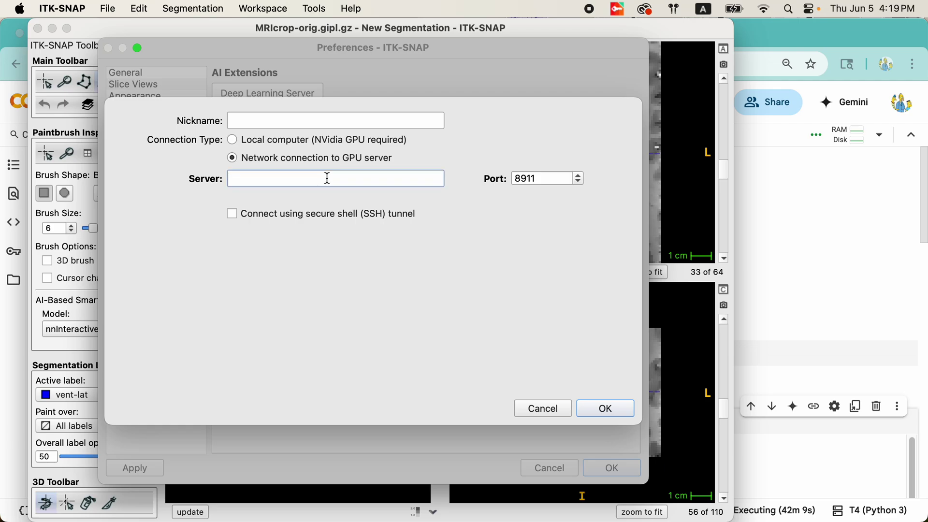
Copy the ngrok server hostname from the Colab DLS server output
key("super+Tab")
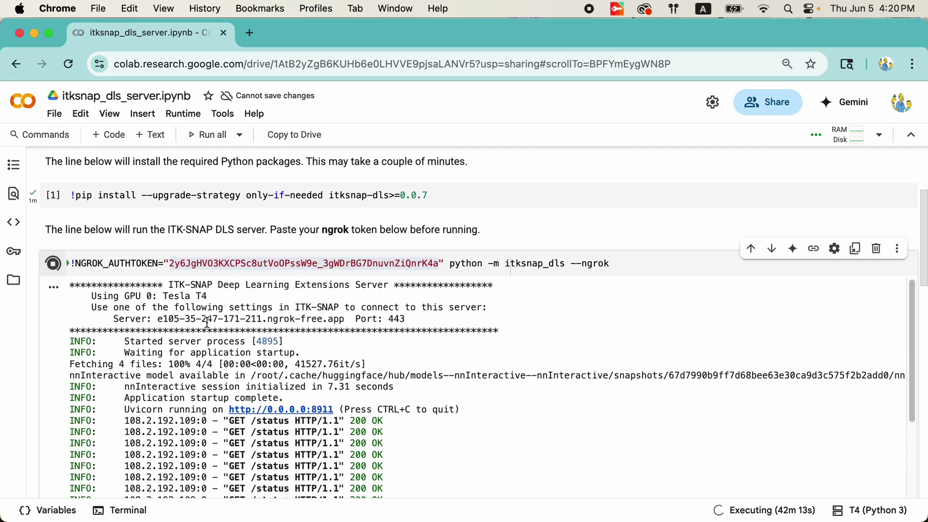
scroll(217, 299, "down", 5)
left_click_drag(159, 320, 333, 323)
key("super+c")
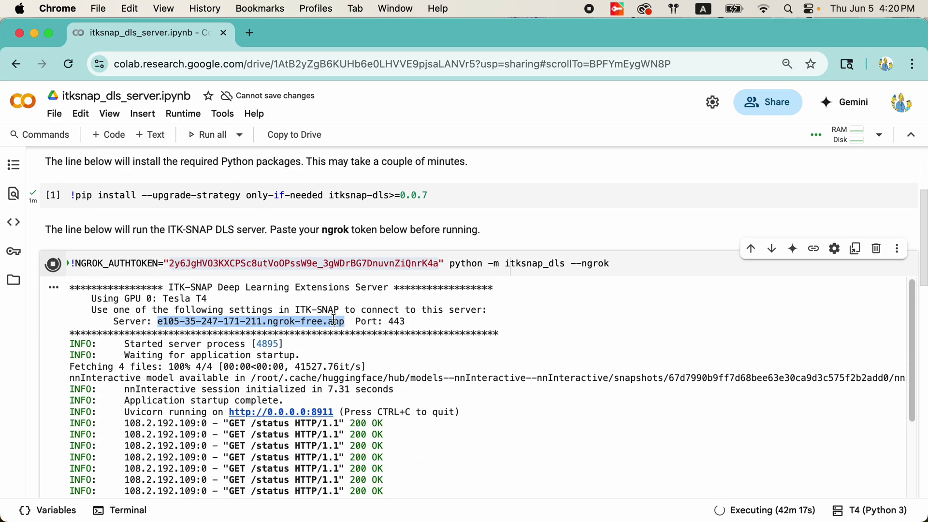
scroll(453, 328, "up", 5)
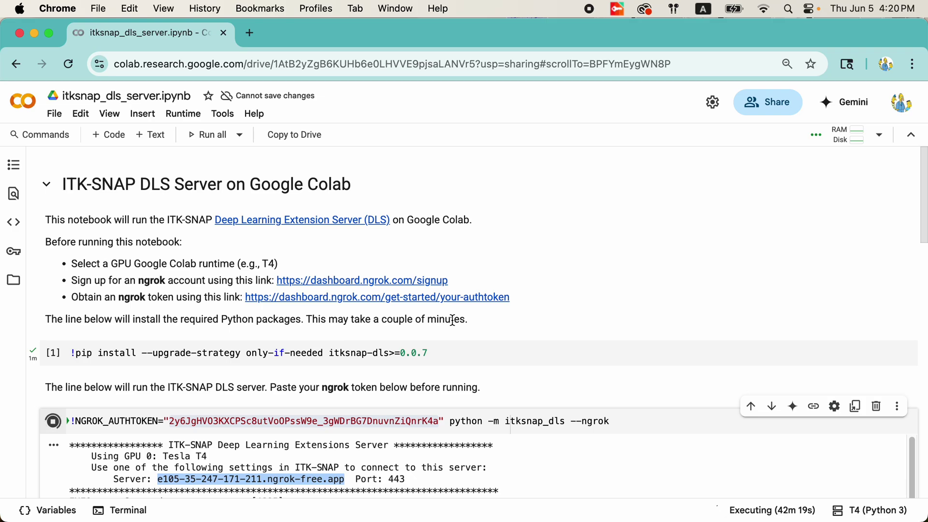
key("super+Tab")
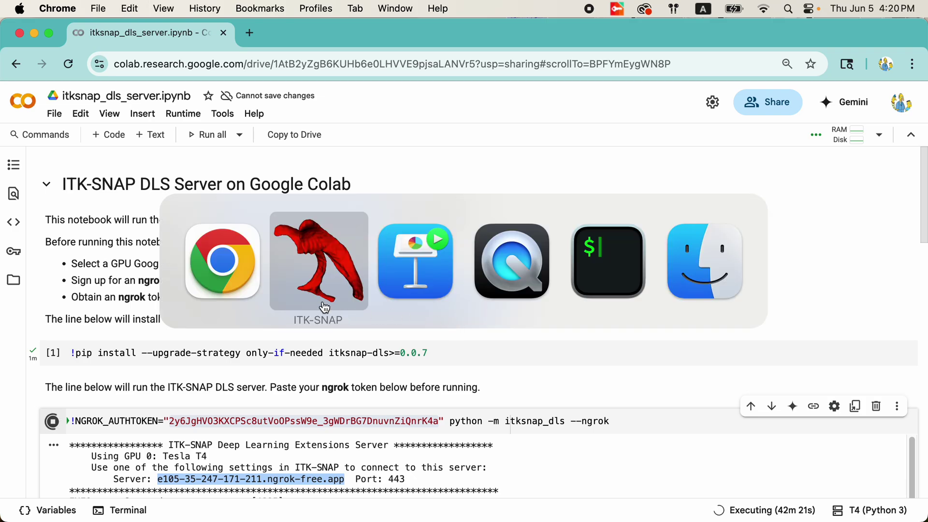
Paste the ngrok hostname as the server address and set the port to 443
left_click(318, 261)
left_click(333, 179)
key("super+v")
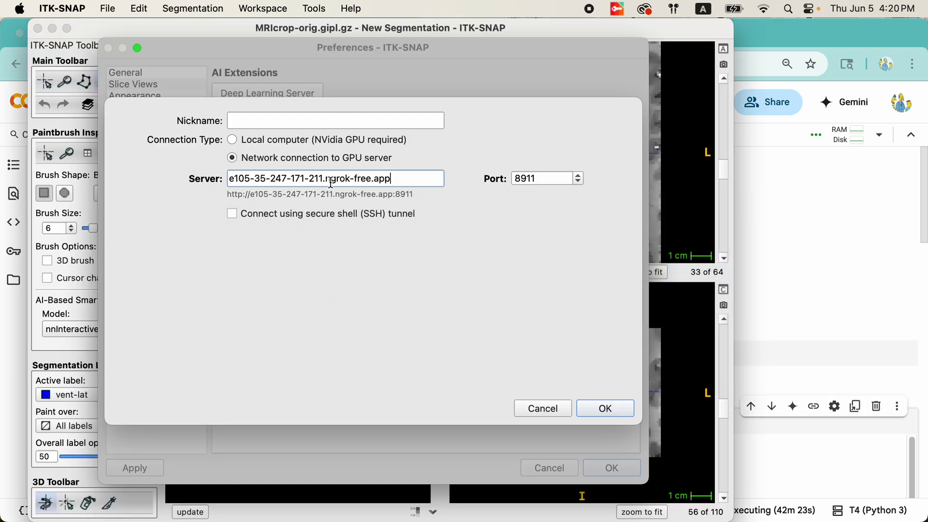
double_click(541, 179)
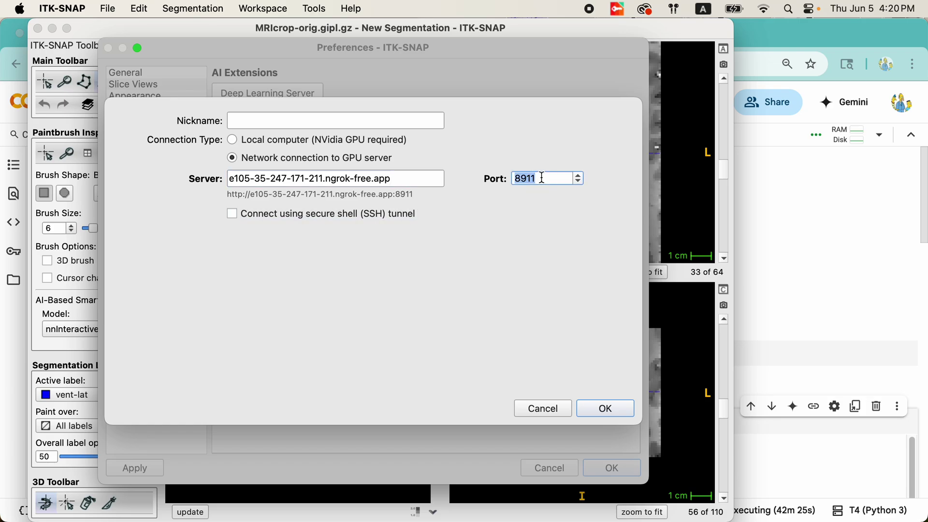
type("443")
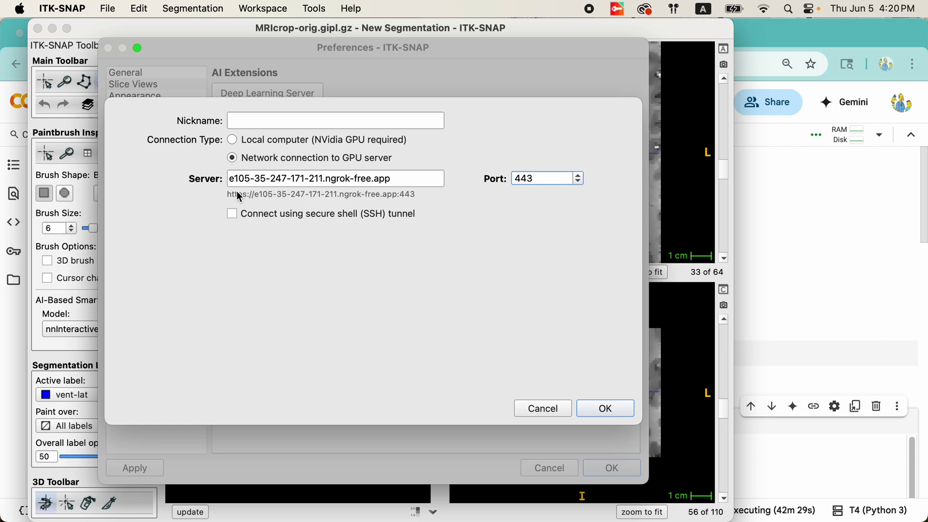
Name the entry 'Google Colab server' and save it to connect
left_click(290, 121)
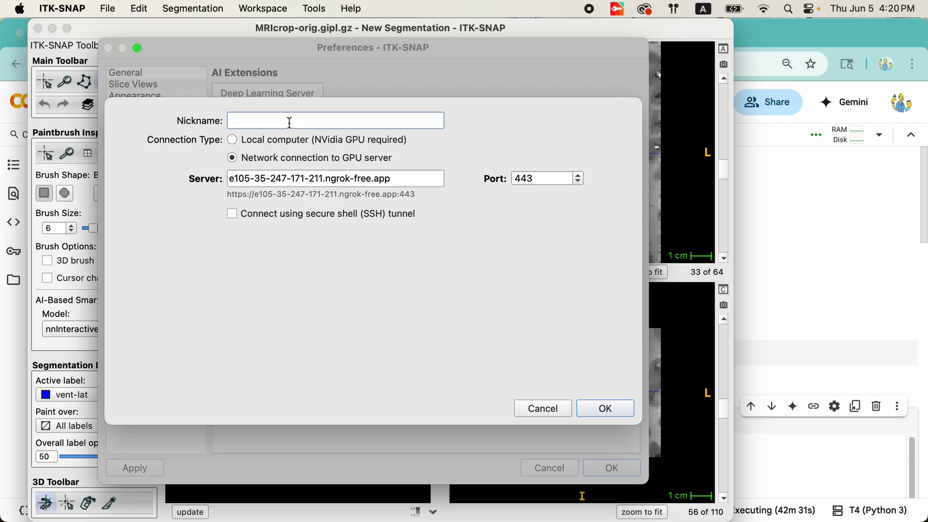
type("Google COla")
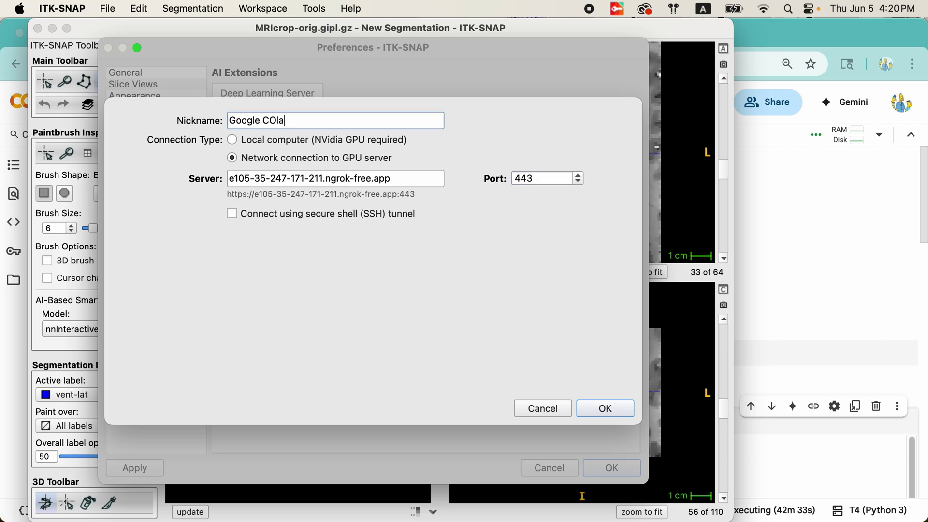
key("BackSpace")
key("BackSpace")
key("BackSpace")
type("olab server")
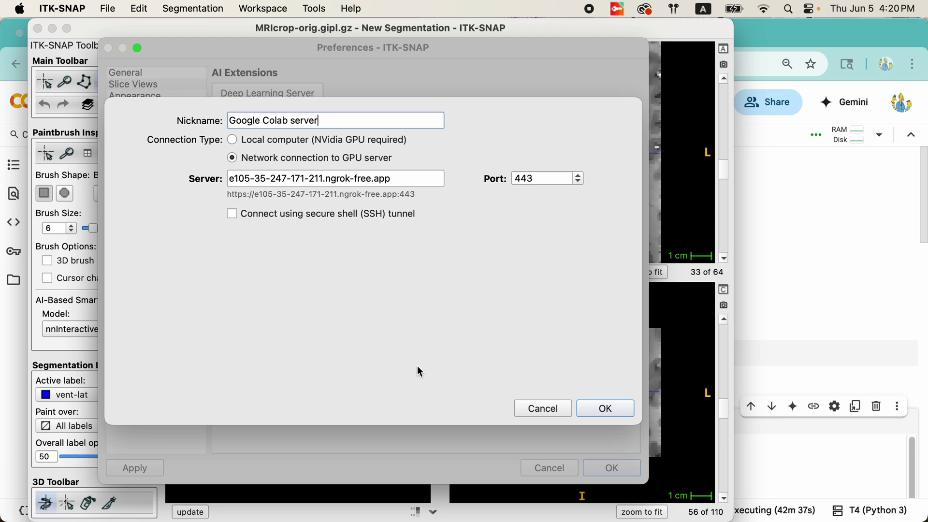
left_click(618, 407)
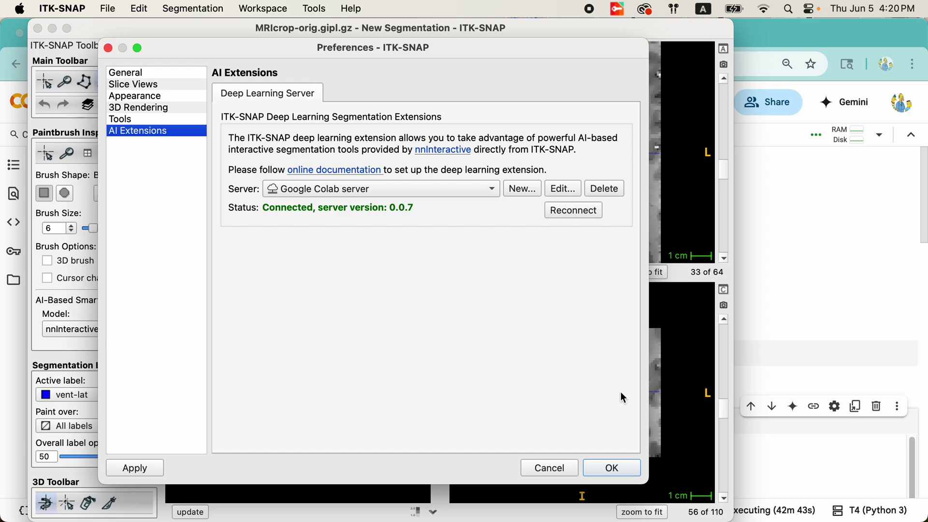
Brush over the corpus callosum in the sagittal view with the corpus-callosum label active
left_click(617, 466)
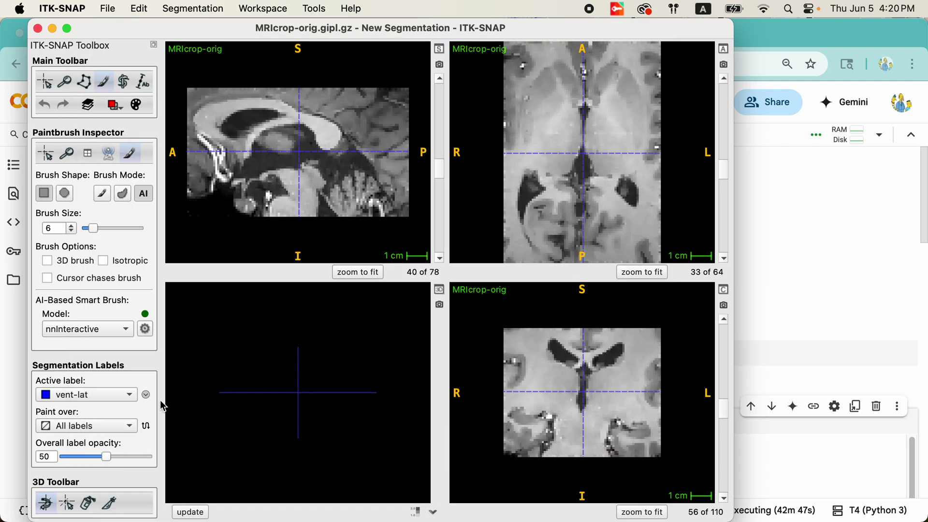
left_click(122, 397)
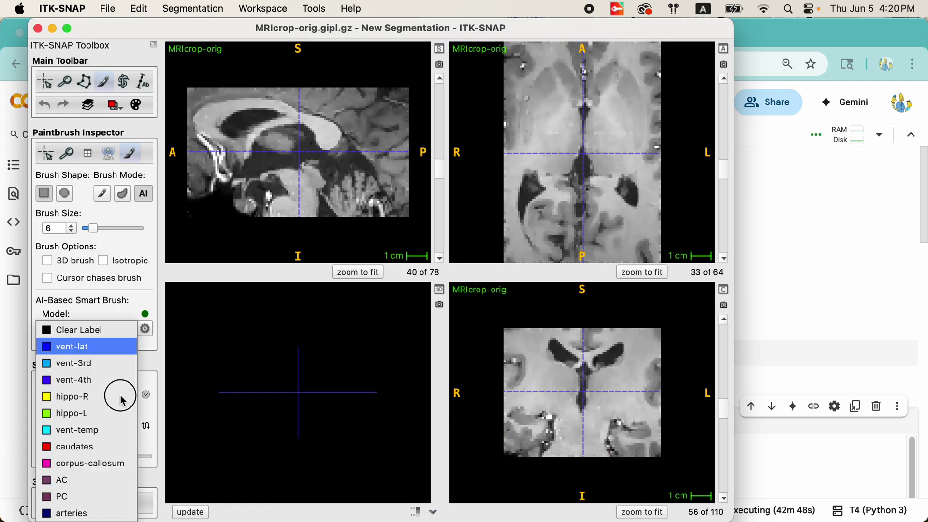
left_click(107, 463)
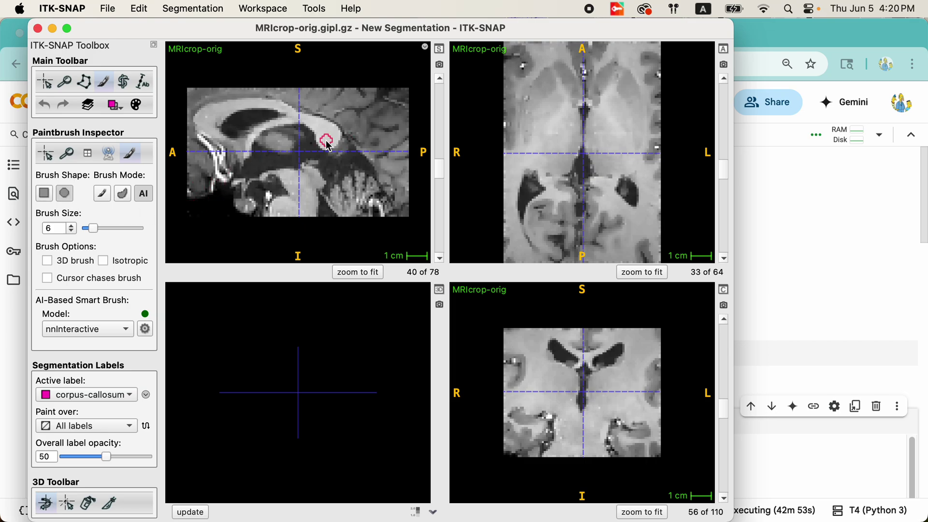
mouse_move(239, 118)
left_mouse_down()
mouse_move(218, 136)
mouse_move(200, 118)
mouse_move(209, 107)
mouse_move(264, 107)
mouse_move(329, 127)
mouse_move(334, 137)
mouse_move(325, 141)
left_mouse_up()
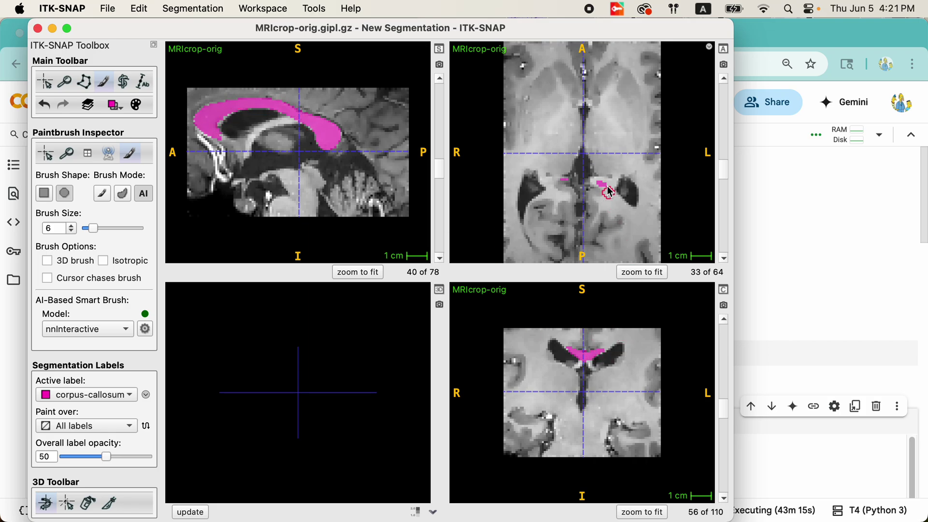
Enable Continuous Update in the 3D view and rotate the corpus callosum surface
left_click(435, 510)
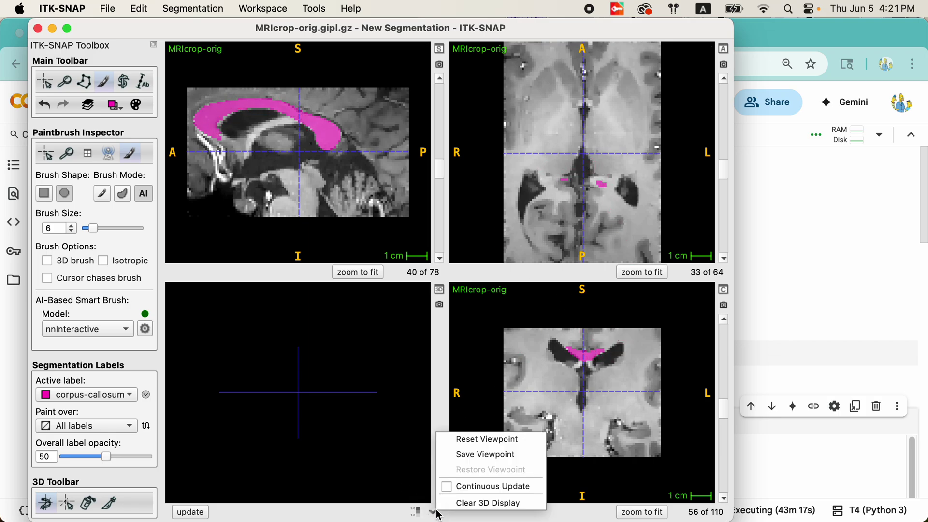
left_click(471, 487)
mouse_move(300, 431)
left_mouse_down()
mouse_move(217, 372)
mouse_move(234, 352)
mouse_move(232, 335)
mouse_move(325, 425)
mouse_move(285, 398)
mouse_move(261, 319)
mouse_move(288, 404)
mouse_move(257, 414)
mouse_move(269, 433)
mouse_move(271, 414)
mouse_move(250, 406)
mouse_move(245, 425)
mouse_move(271, 408)
mouse_move(277, 368)
mouse_move(288, 437)
mouse_move(271, 415)
left_mouse_up()
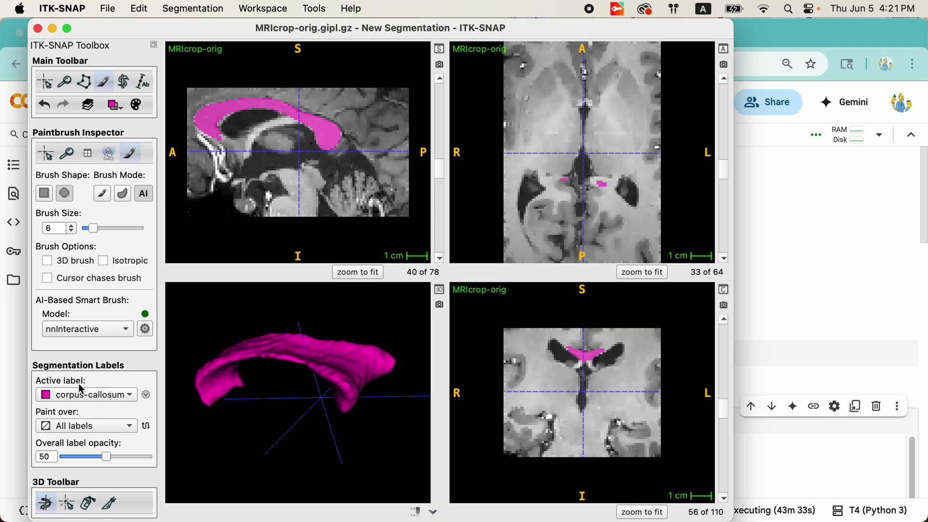
Select hippo-R and seed the right hippocampus with the AI brush in the coronal view
left_click_drag(92, 395, 99, 333)
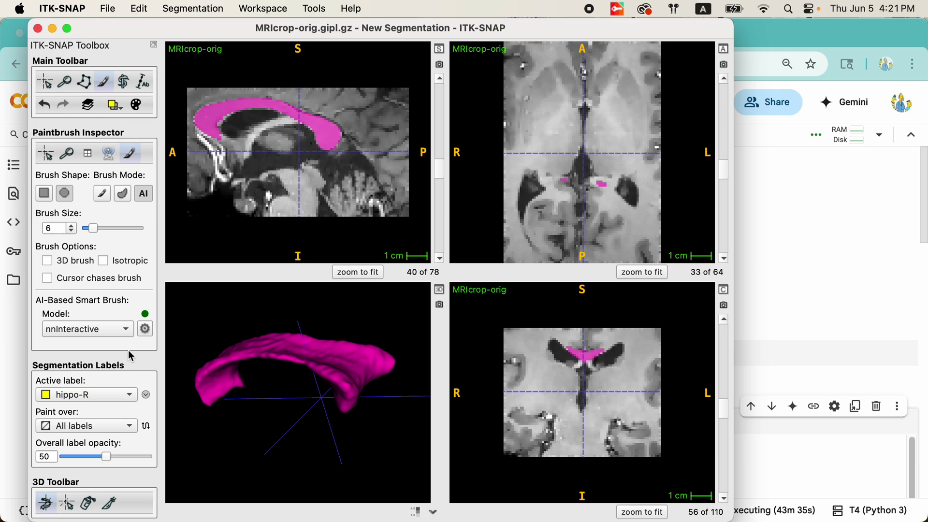
scroll(570, 408, "down", 1)
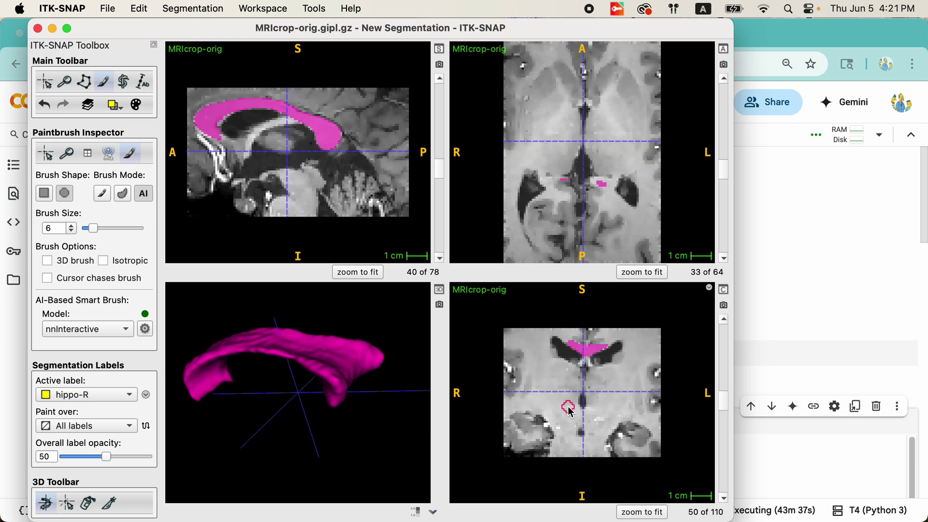
scroll(571, 412, "down", 2)
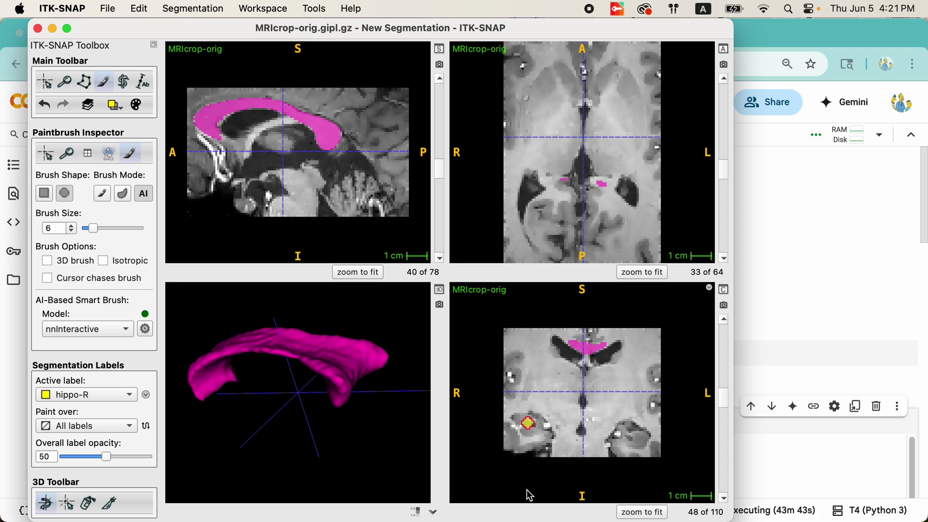
left_click(529, 423)
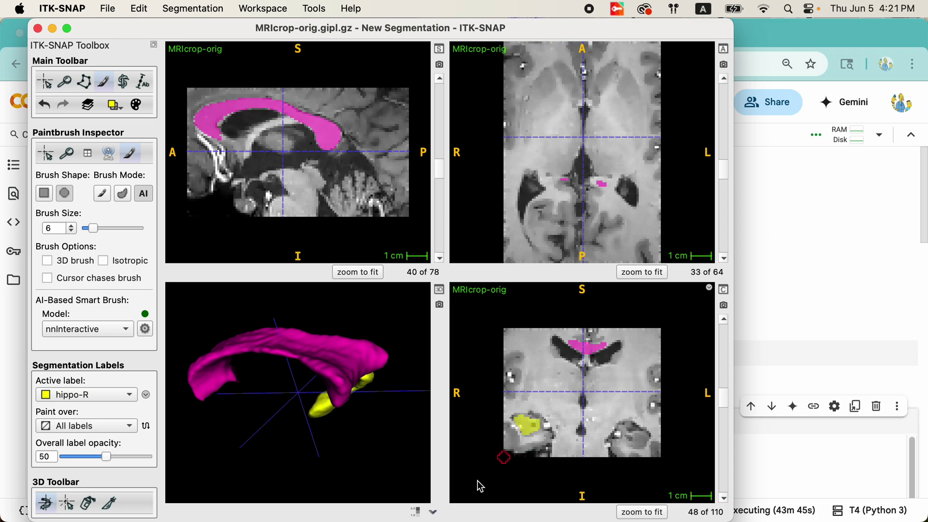
left_click_drag(379, 439, 364, 407)
scroll(572, 461, "up", 2)
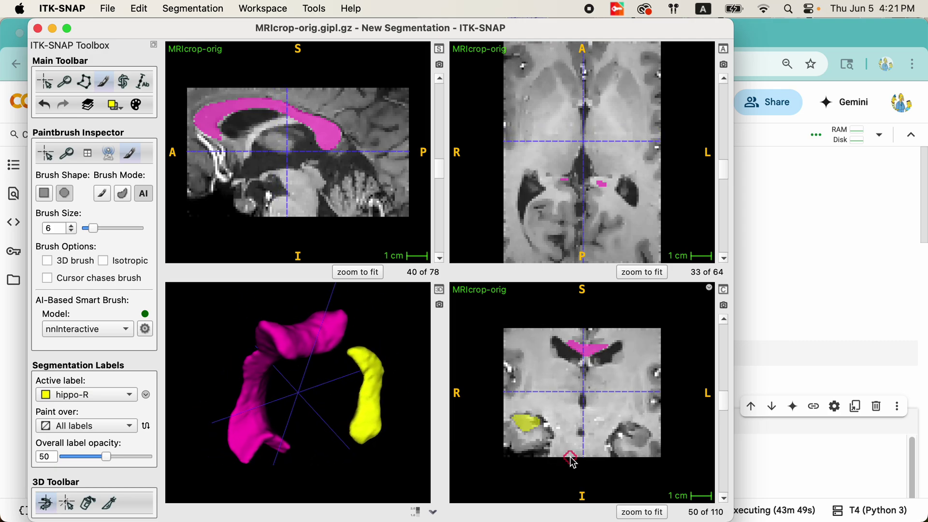
scroll(572, 462, "up", 1)
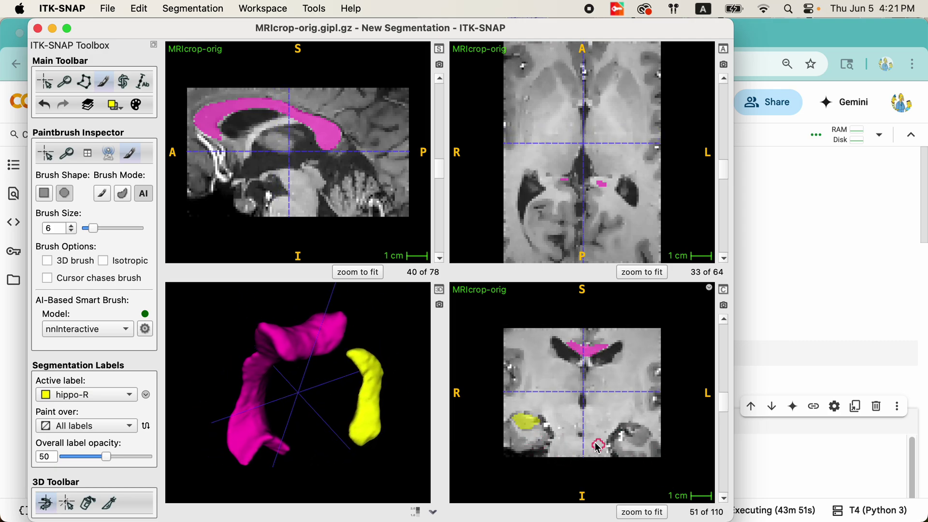
Zoom and pan the slice views to centre on the right hippocampus
left_click(64, 83)
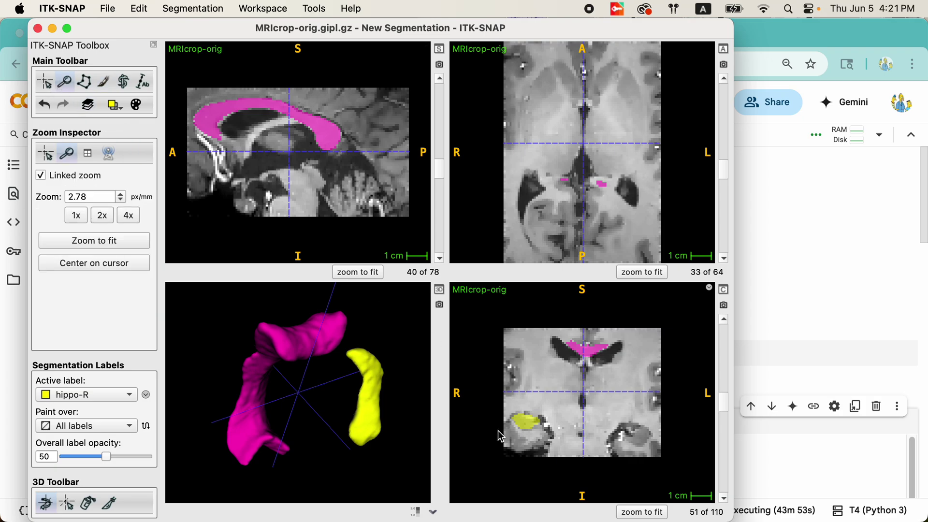
right_click_drag(500, 437, 498, 421)
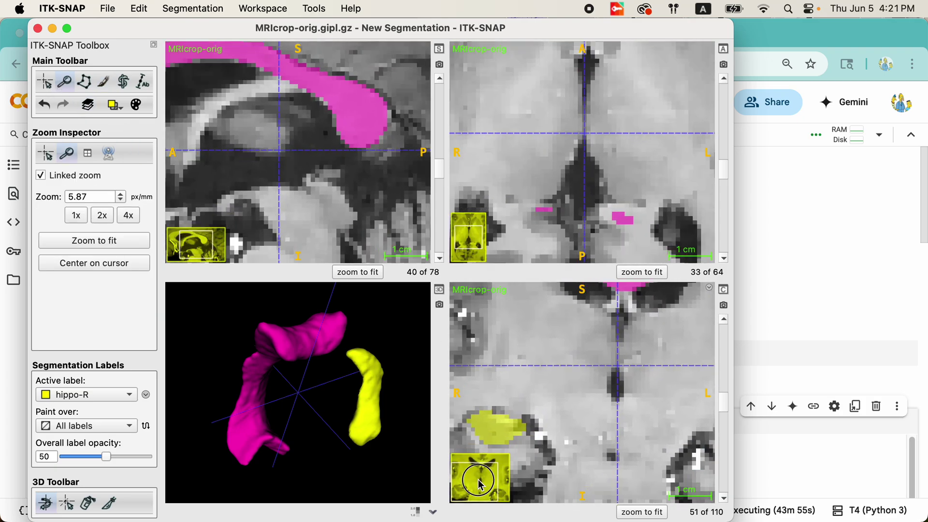
left_click(481, 485)
right_click_drag(498, 430, 501, 431)
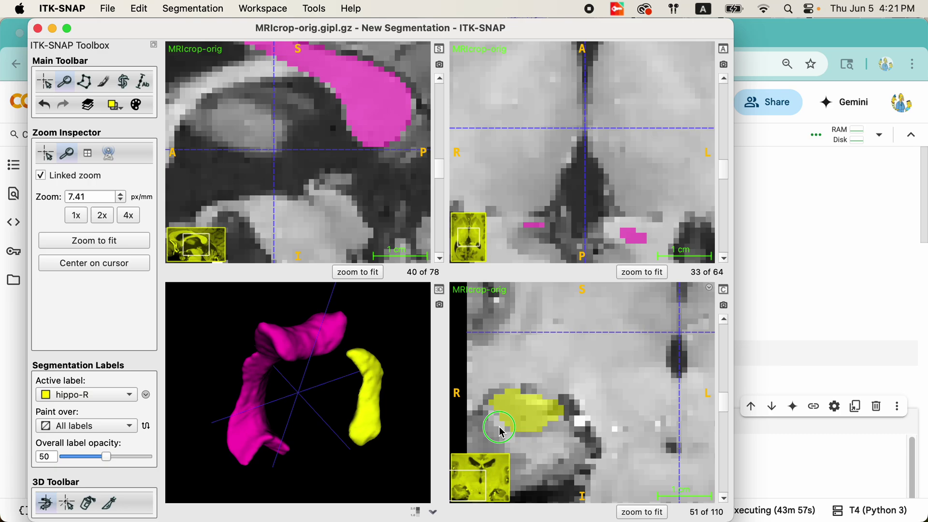
left_click_drag(492, 480, 477, 487)
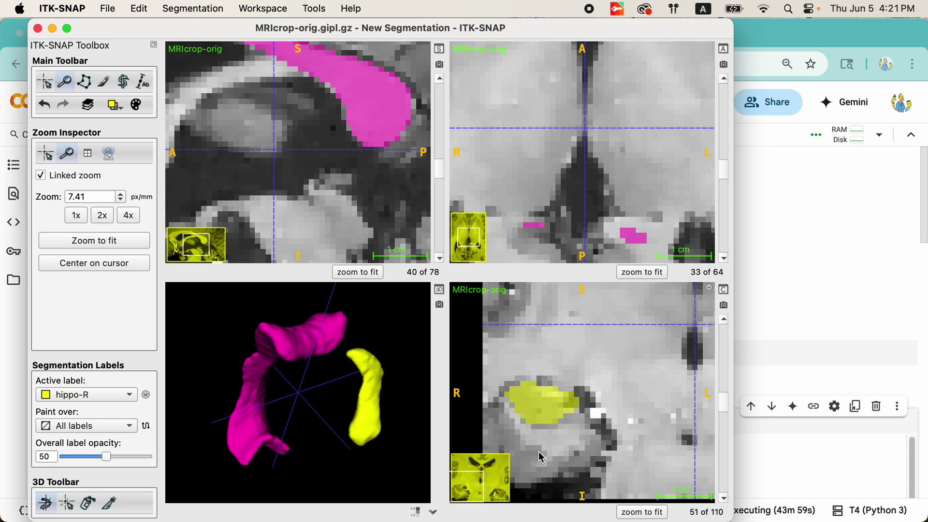
key("s")
key("s")
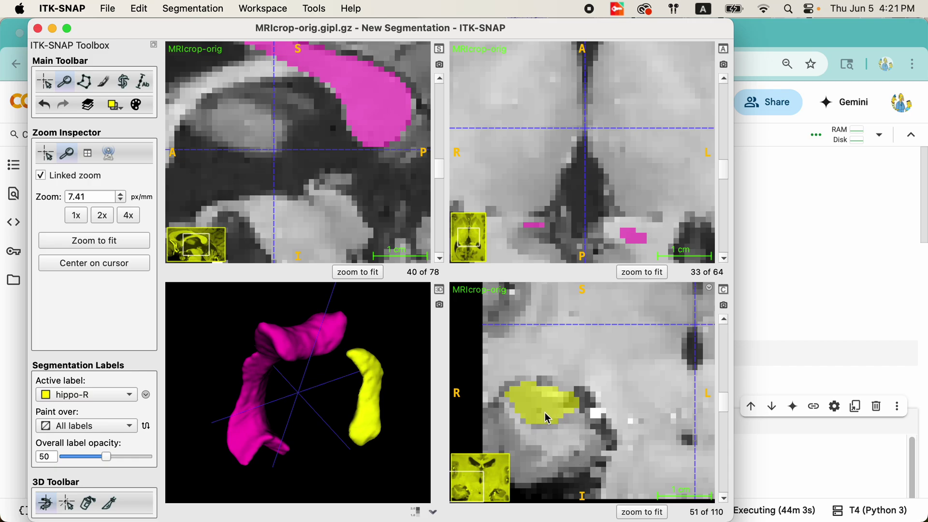
Set the AI brush size to 3 and add hippo-R strokes on two coronal slices
key("b")
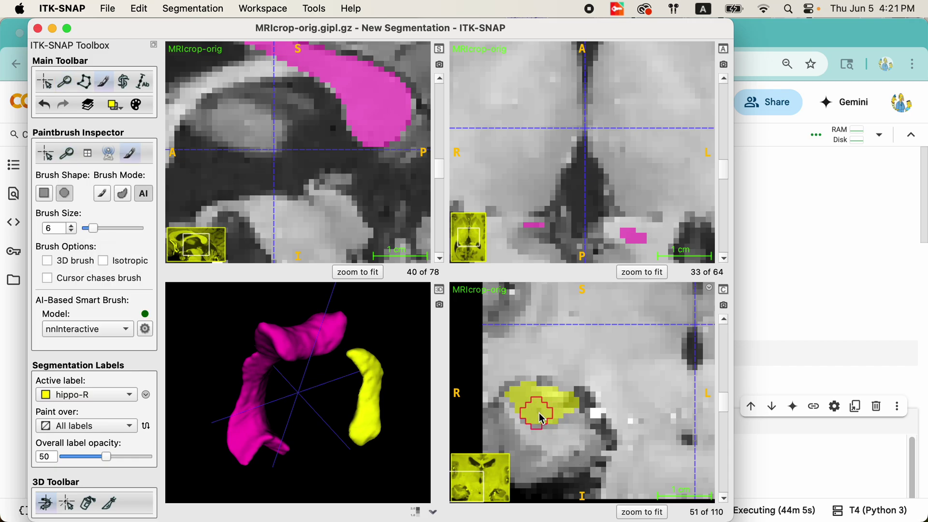
left_click(71, 231)
left_click(71, 231)
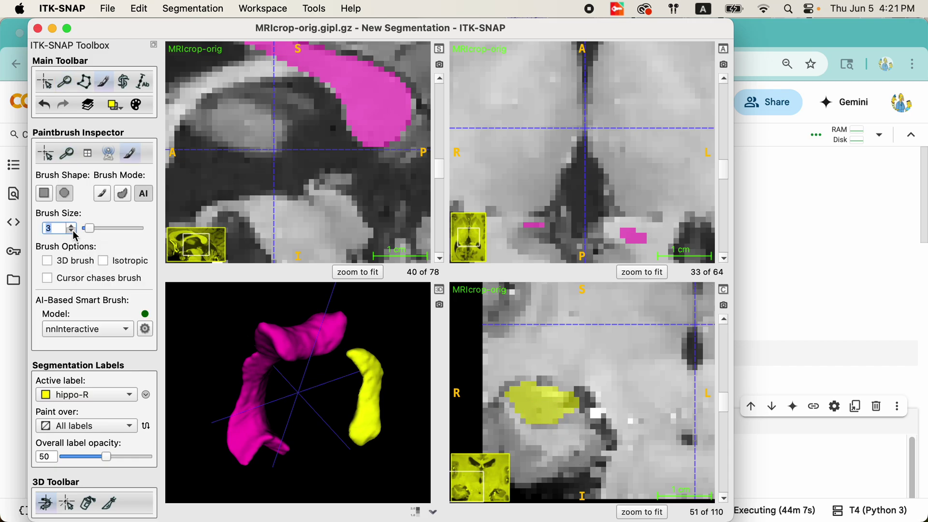
left_click(71, 231)
mouse_move(536, 425)
left_mouse_down()
mouse_move(556, 421)
mouse_move(562, 408)
mouse_move(573, 413)
mouse_move(568, 401)
mouse_move(577, 410)
left_mouse_up()
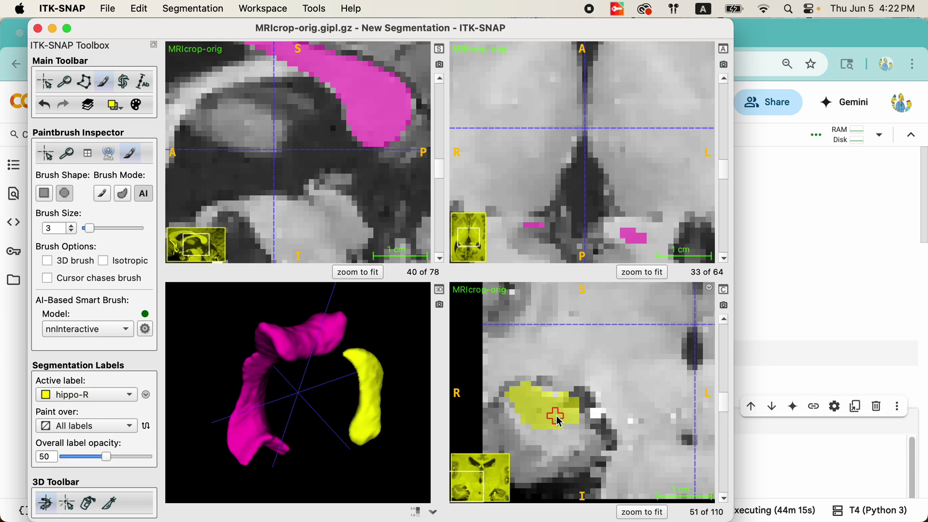
scroll(526, 430, "down", 8)
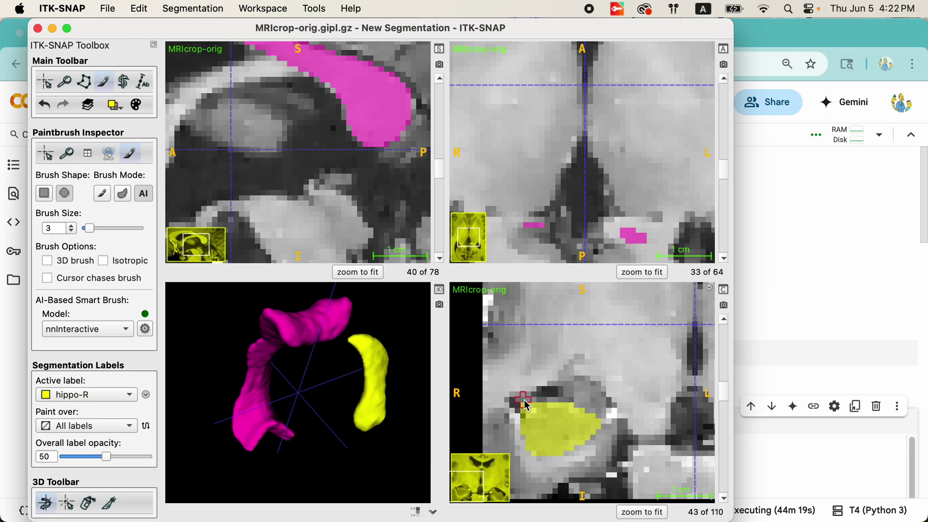
left_click_drag(524, 393, 547, 411)
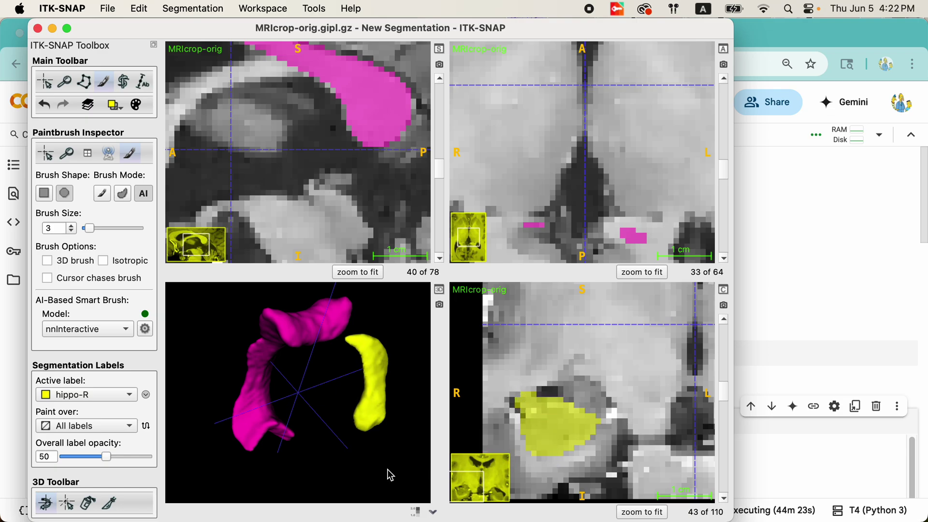
scroll(537, 433, "up", 3)
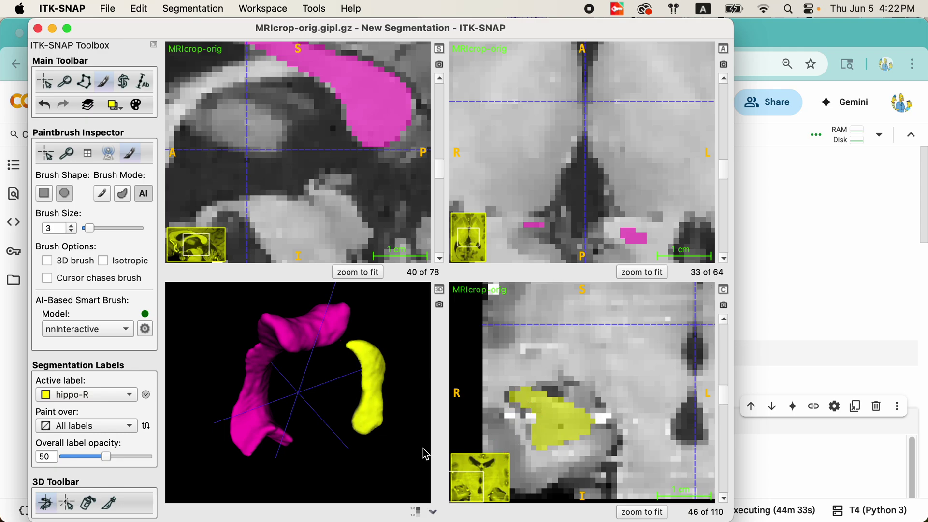
Fit the slice views back to the window and rotate the 3D surfaces to check
left_click_drag(425, 454, 411, 382)
scroll(557, 410, "up", 1)
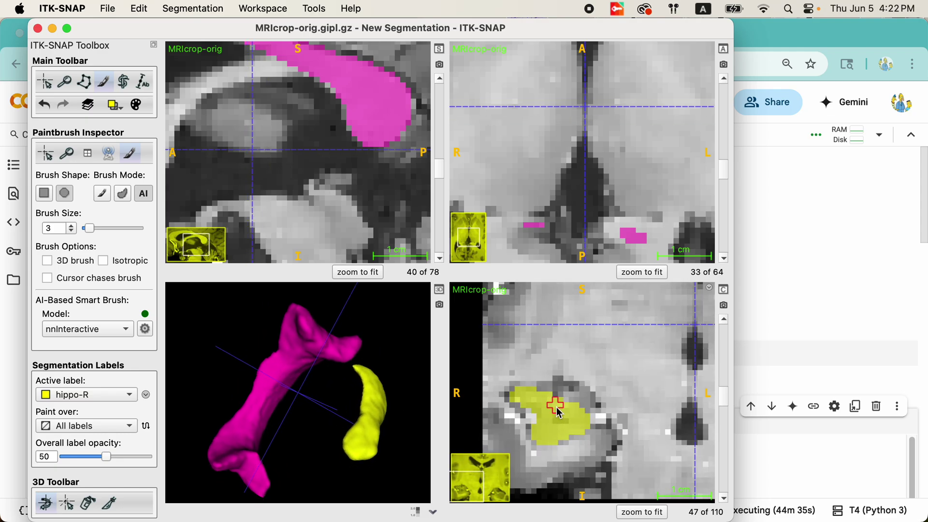
scroll(559, 412, "down", 3)
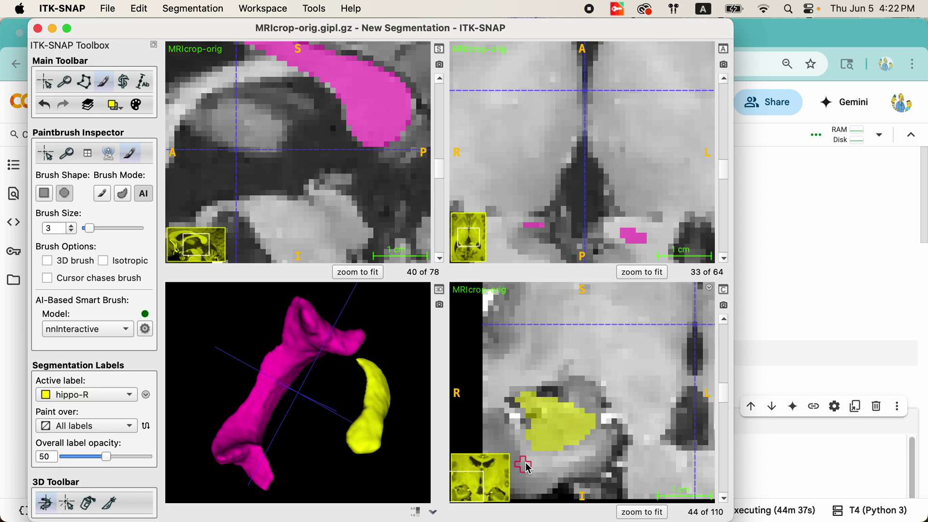
key("super+f")
left_click_drag(356, 475, 522, 484)
mouse_move(622, 437)
left_mouse_down()
mouse_move(451, 439)
mouse_move(451, 453)
left_mouse_up()
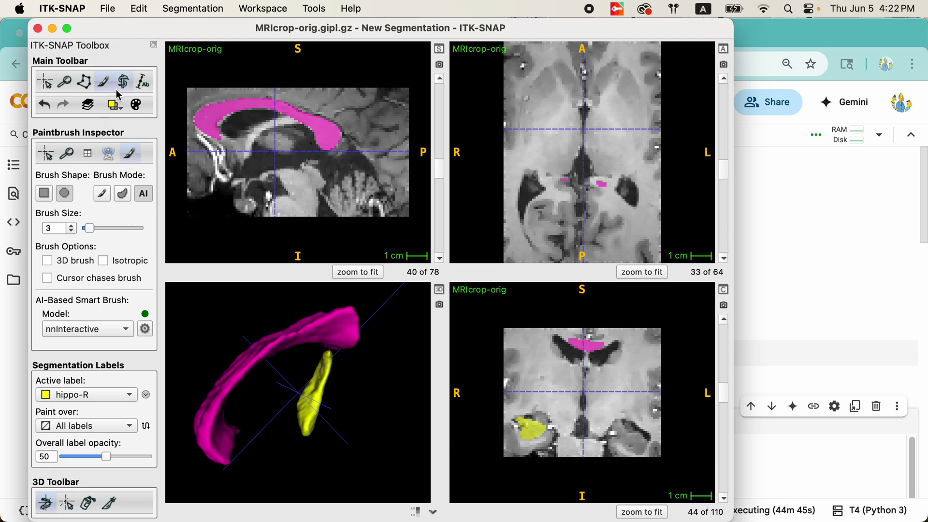
Turn on AI mode for the Polygon tool and make vent-lat the active label
left_click(89, 90)
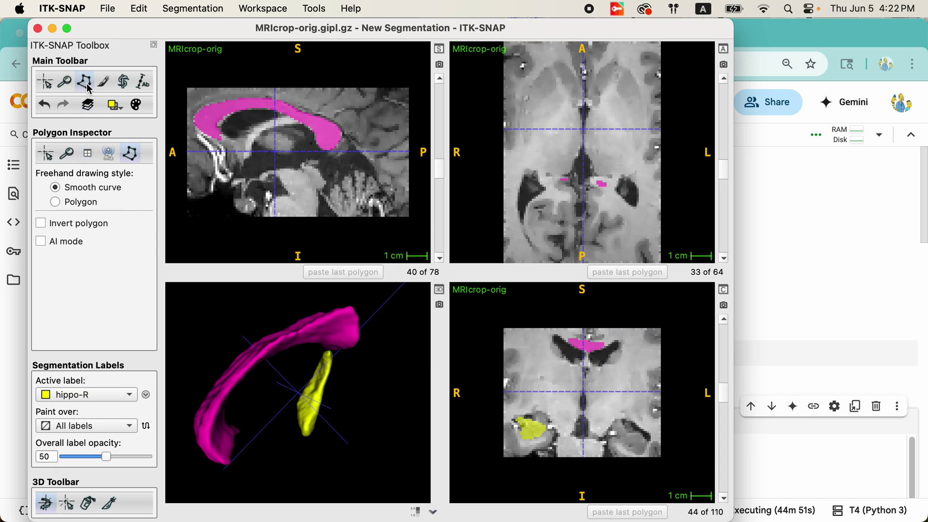
left_click(41, 241)
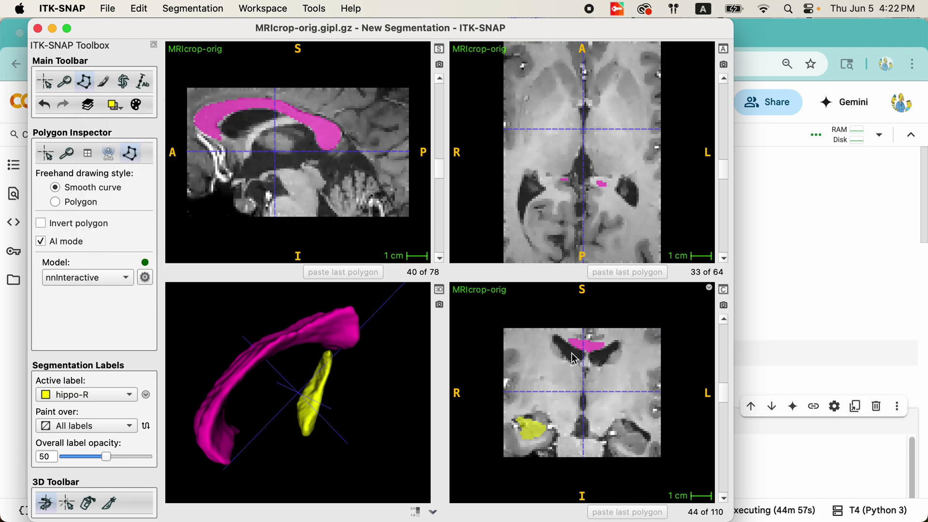
scroll(573, 353, "up", 5)
left_click(53, 395)
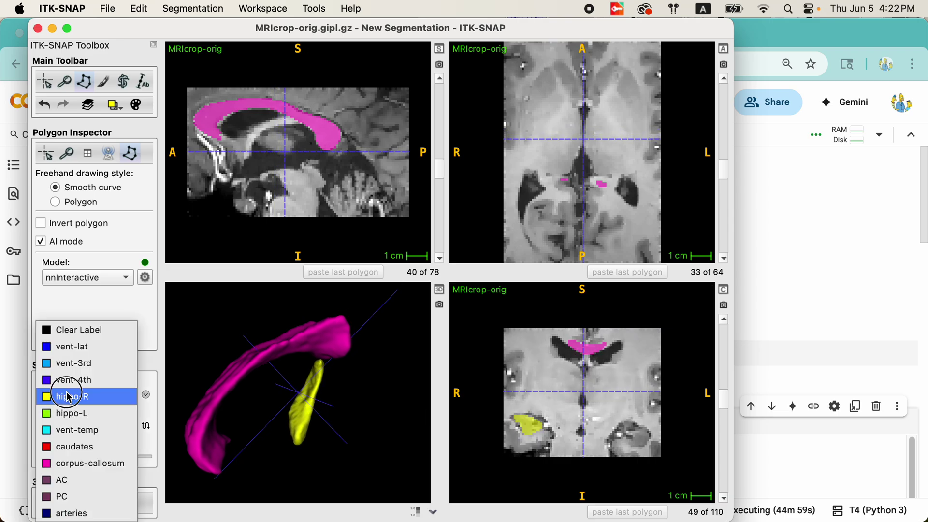
left_click(52, 346)
scroll(522, 416, "down", 5)
scroll(522, 415, "down", 9)
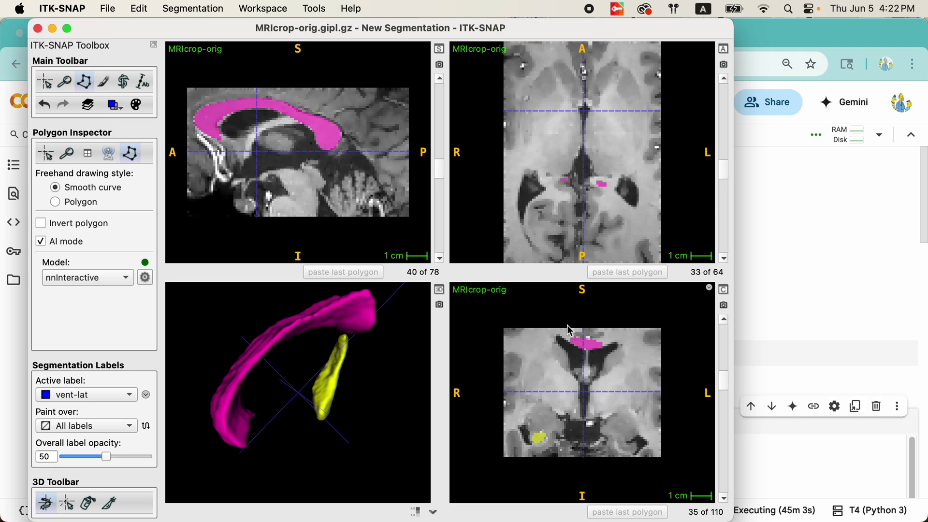
Trace a freehand AI polygon around the lateral ventricle on the coronal slice and accept it
left_click(581, 352)
mouse_move(581, 352)
left_mouse_down()
mouse_move(556, 340)
mouse_move(569, 374)
mouse_move(582, 374)
mouse_move(582, 352)
left_mouse_up()
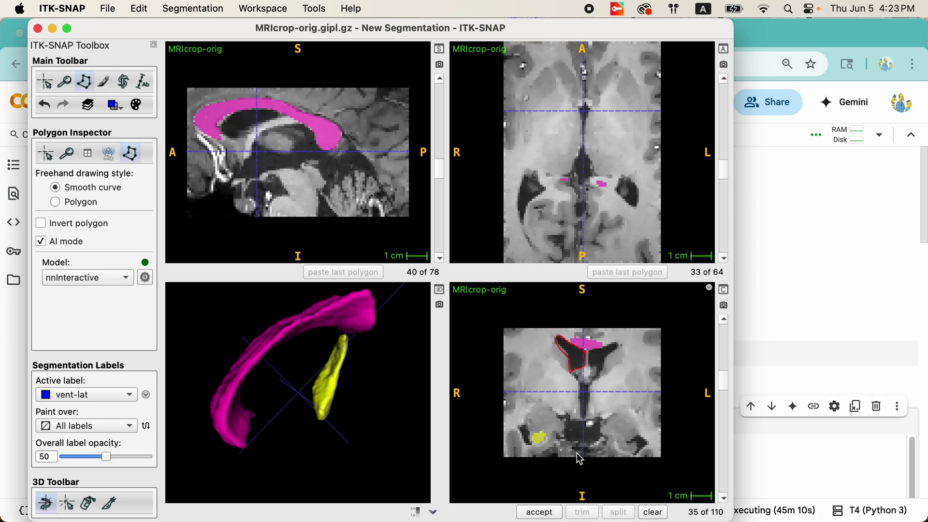
left_click(558, 512)
left_click_drag(329, 457, 101, 498)
scroll(694, 404, "up", 7)
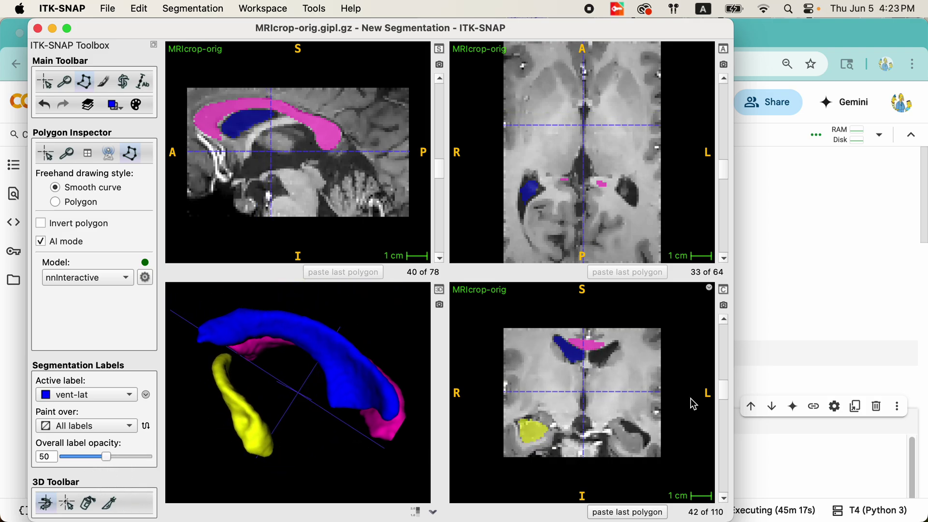
left_click_drag(724, 392, 725, 453)
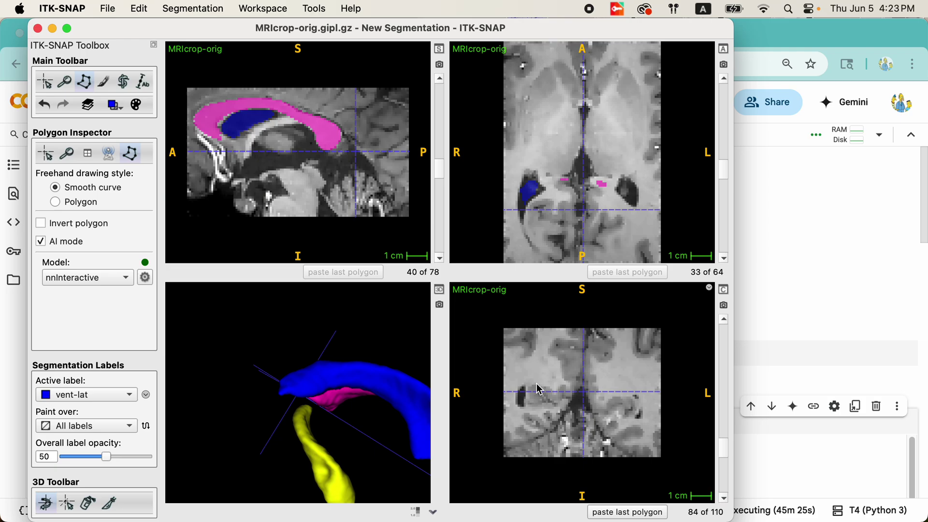
Move to sagittal slice 10 and add a vent-lat AI polygon around the ventricle
key("s")
left_click_drag(518, 399, 524, 397)
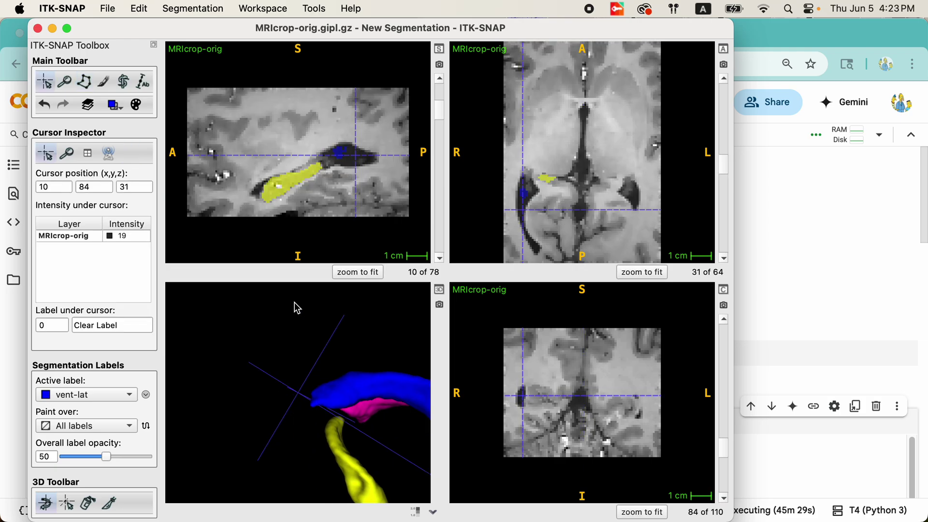
key("b")
key("p")
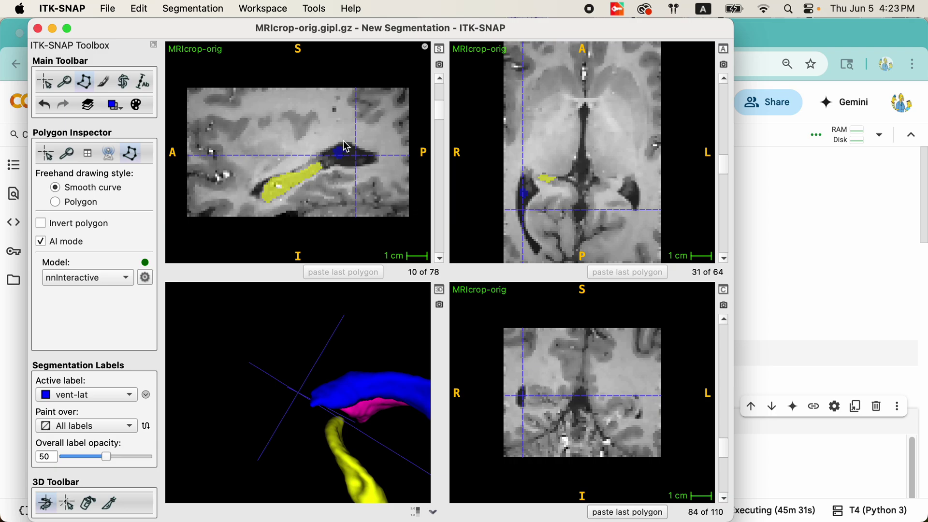
mouse_move(347, 147)
left_mouse_down()
mouse_move(323, 152)
mouse_move(327, 173)
mouse_move(379, 161)
mouse_move(348, 141)
mouse_move(334, 144)
left_mouse_up()
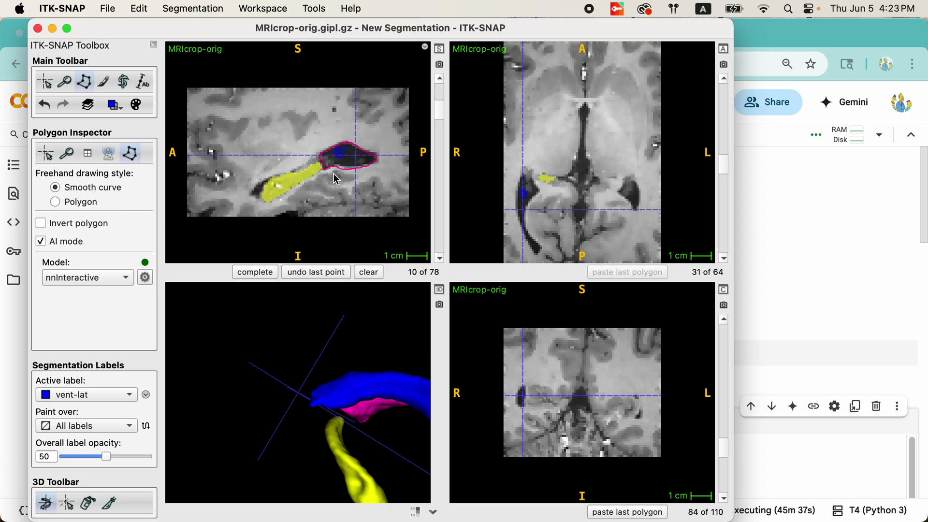
left_click(268, 270)
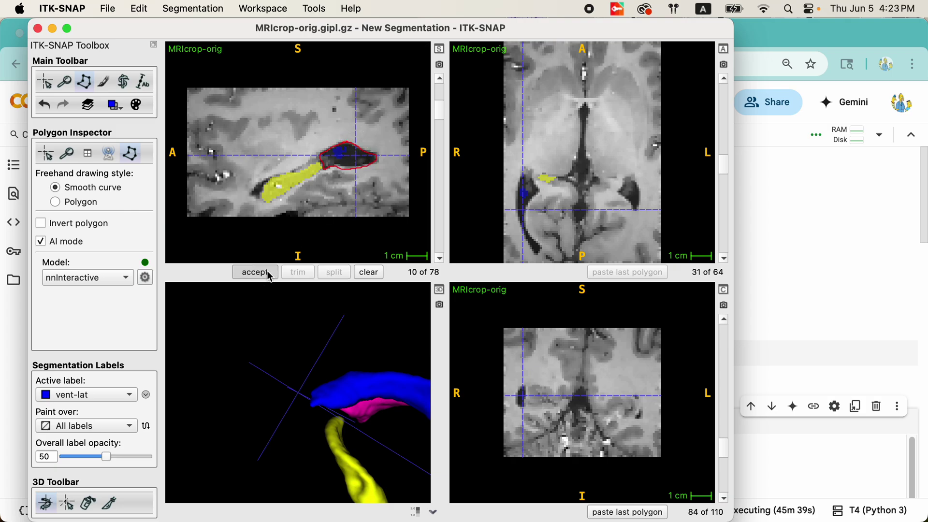
left_click(256, 273)
left_click_drag(316, 358, 372, 439)
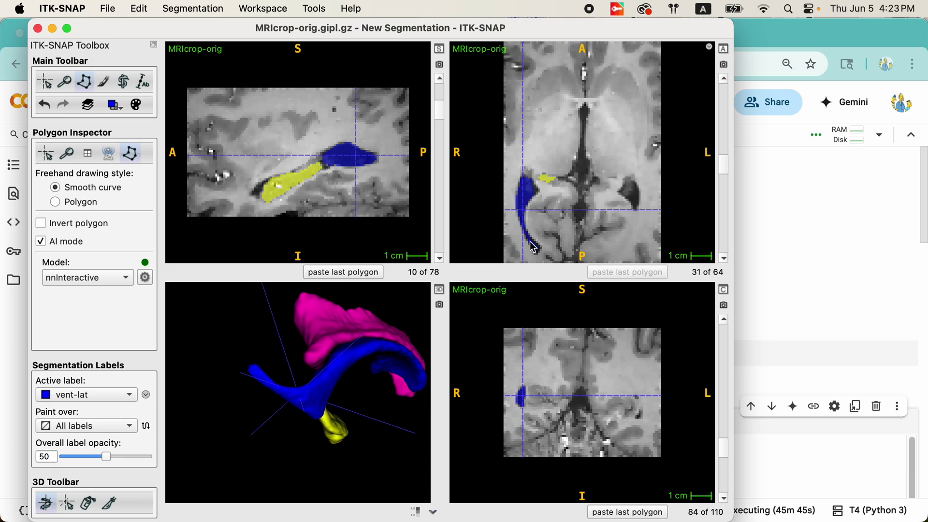
Trace and accept another vent-lat polygon around the posterior horn on the axial slice
left_click_drag(531, 239, 534, 252)
left_click(536, 273)
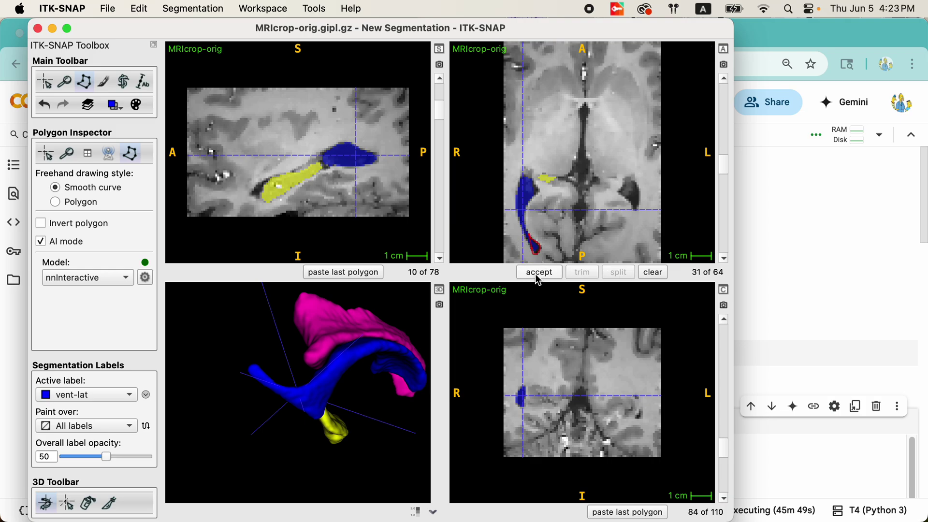
left_click(538, 274)
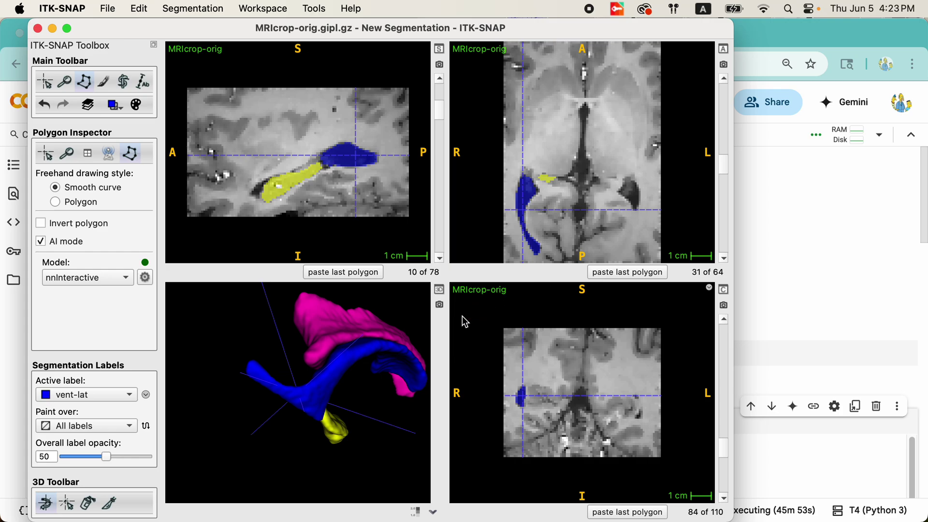
left_click_drag(256, 375, 233, 406)
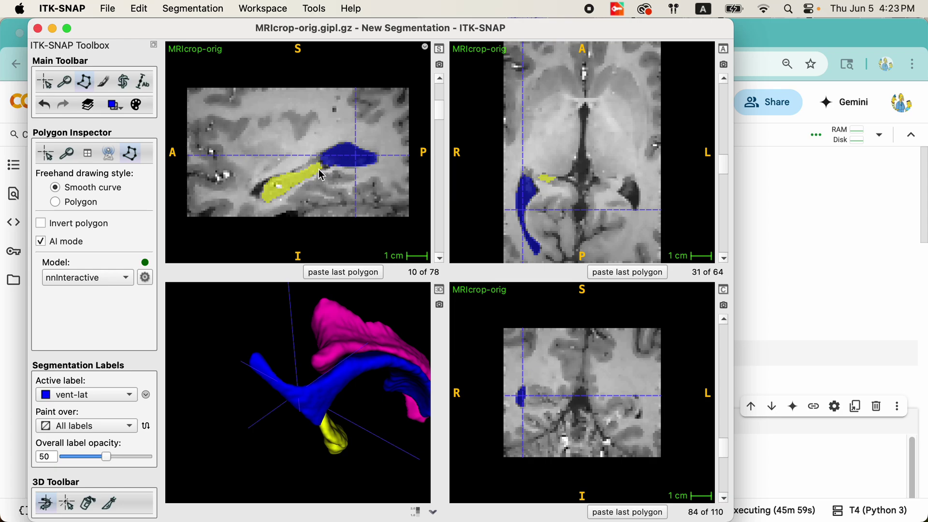
Close the MRI without saving, open placenta.nii.gz from Recent Images, and set Placenta as the active label
key("super+w")
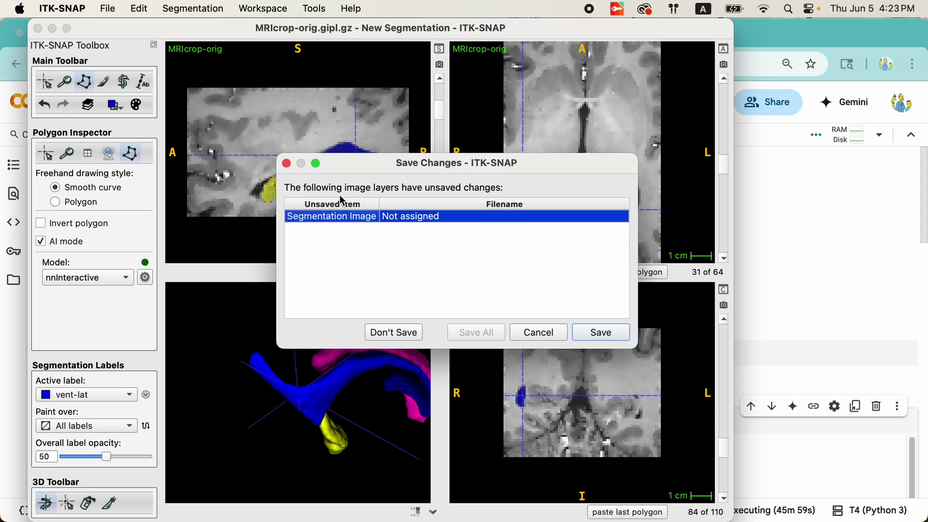
left_click(400, 334)
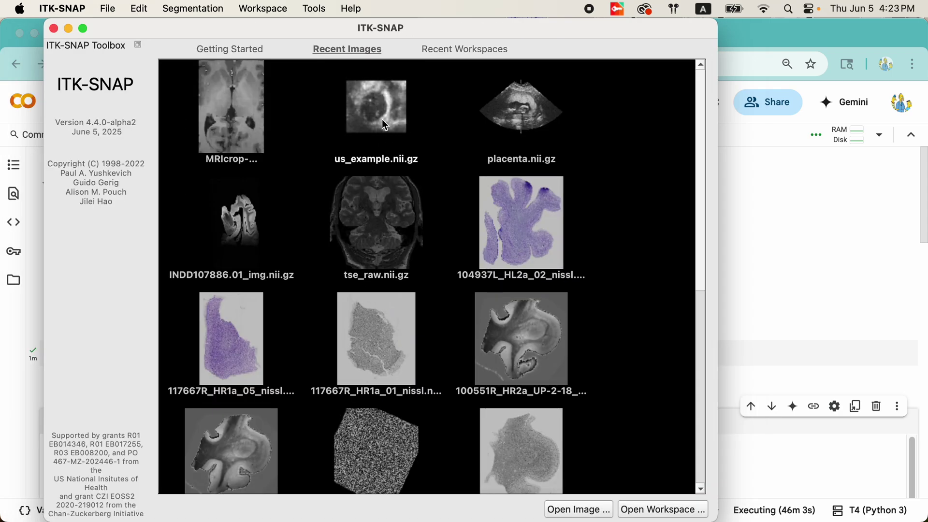
left_click(528, 112)
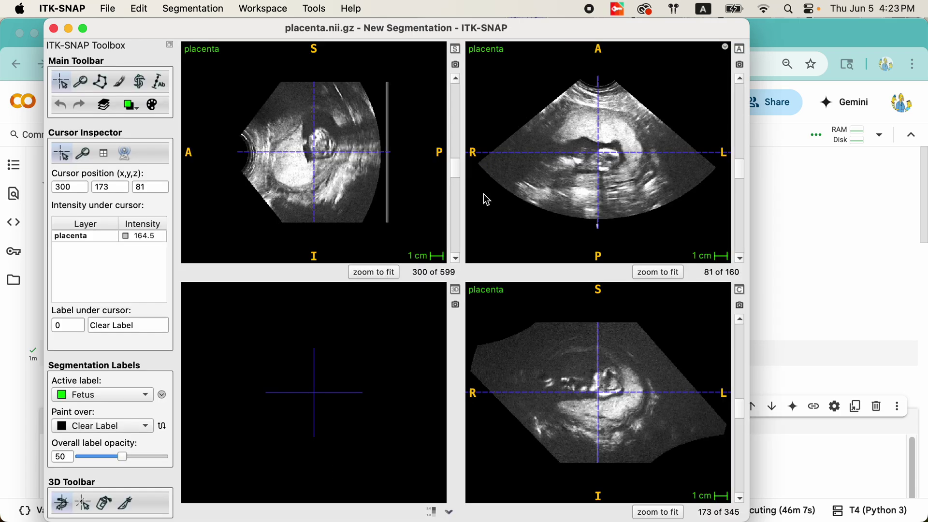
left_click(101, 395)
left_click(84, 379)
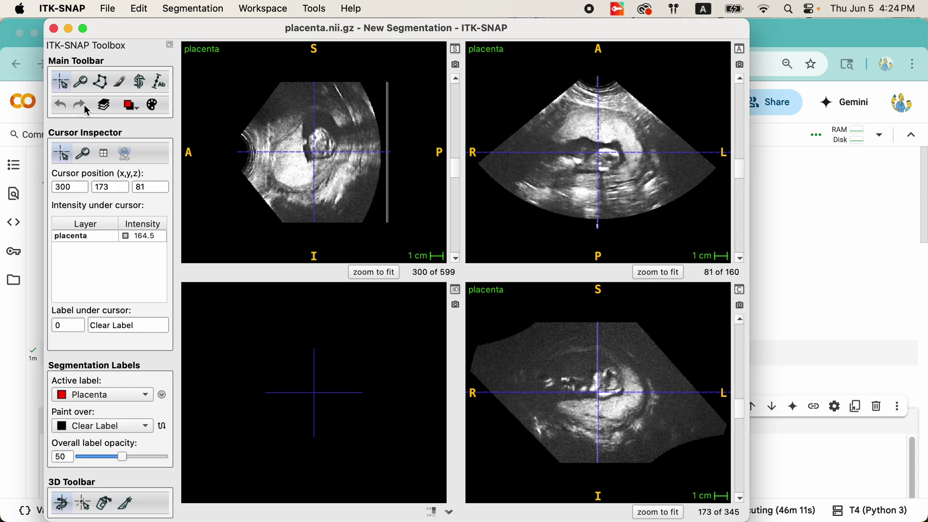
Draw a freehand AI-mode polygon around the placenta on coronal slice 81, then complete and accept it
left_click(102, 86)
scroll(552, 173, "down", 8)
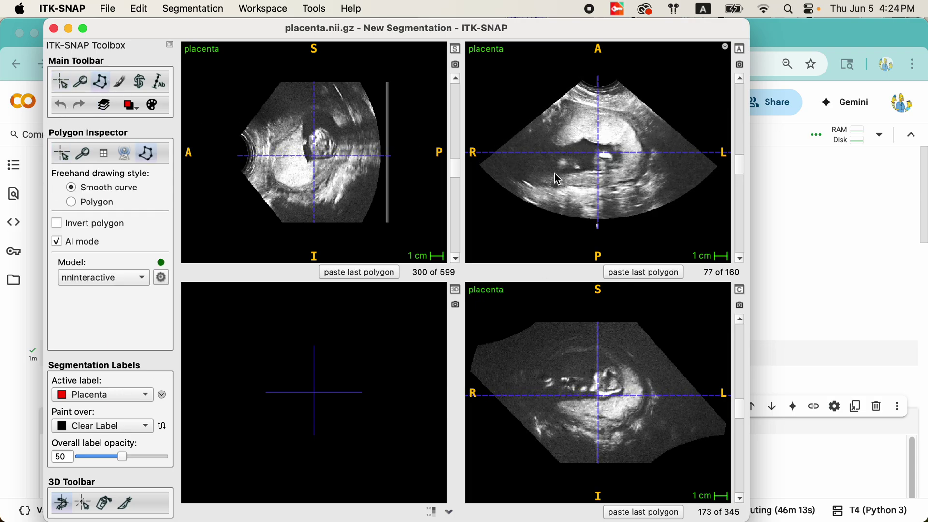
scroll(555, 174, "up", 8)
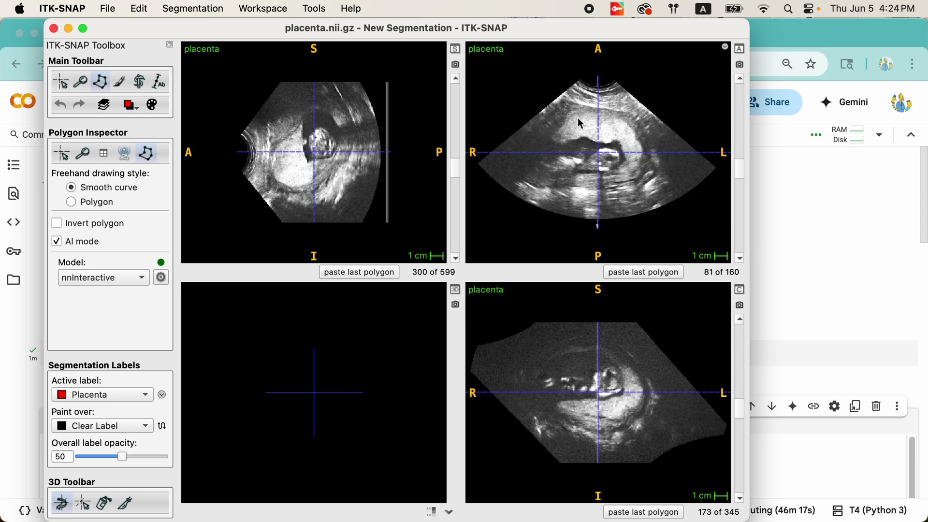
mouse_move(582, 106)
left_mouse_down()
mouse_move(556, 142)
mouse_move(618, 145)
mouse_move(625, 160)
mouse_move(617, 174)
mouse_move(632, 178)
mouse_move(641, 145)
mouse_move(634, 129)
mouse_move(584, 107)
left_mouse_up()
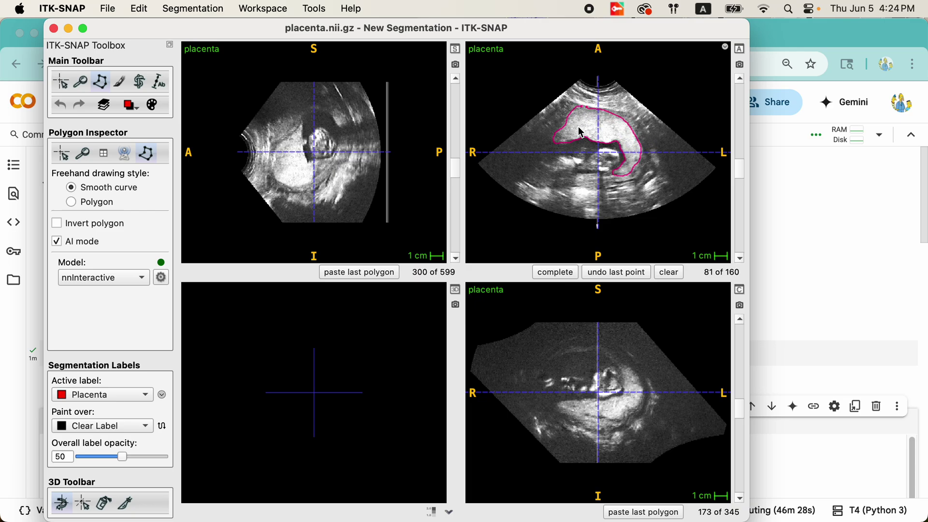
left_click(573, 271)
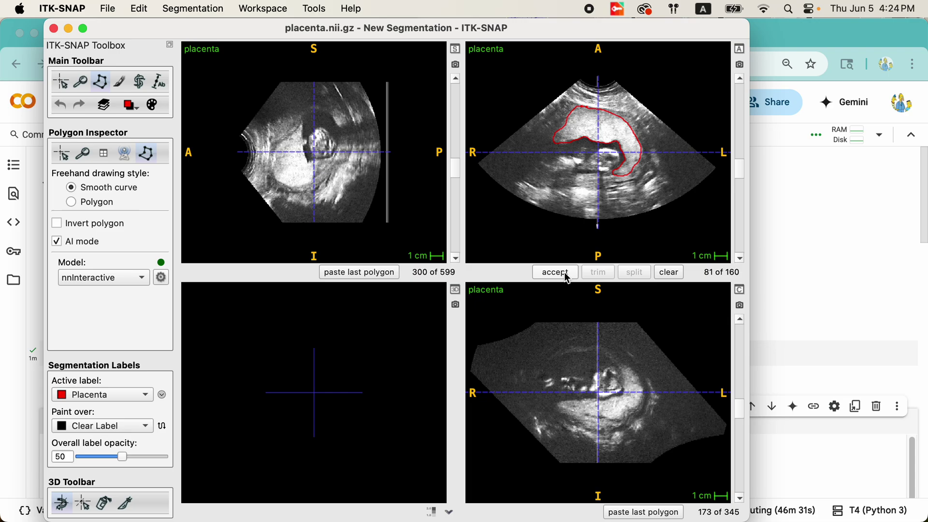
left_click(564, 274)
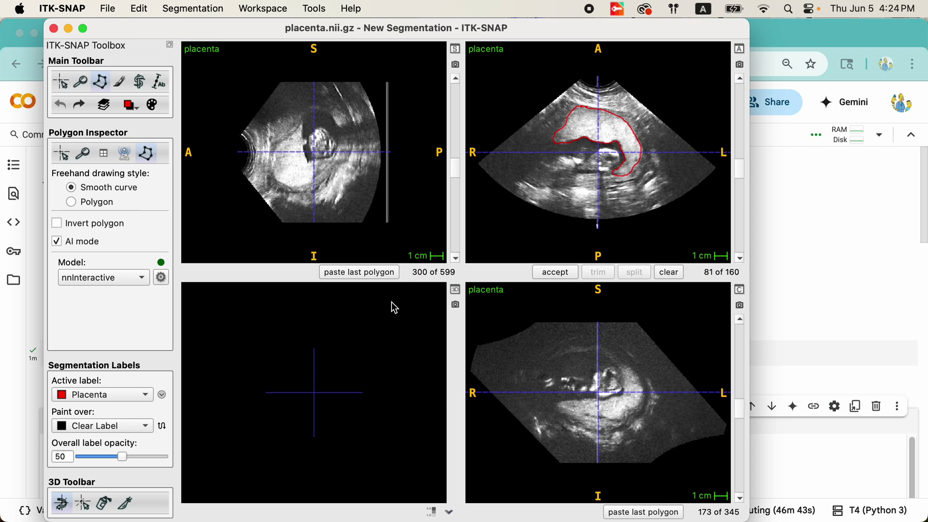
Apply the AI placenta segmentation and rotate and zoom the 3D surface to inspect it
key("Return")
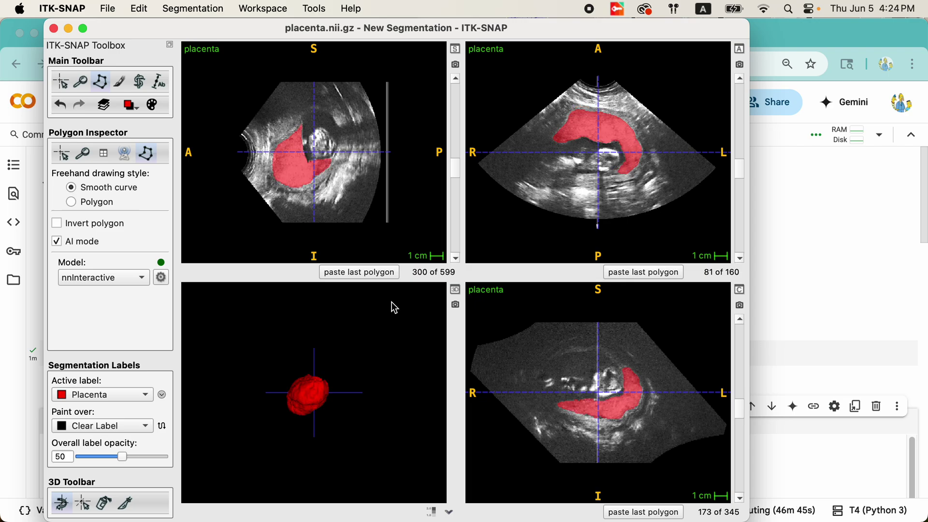
scroll(265, 375, "up", 3)
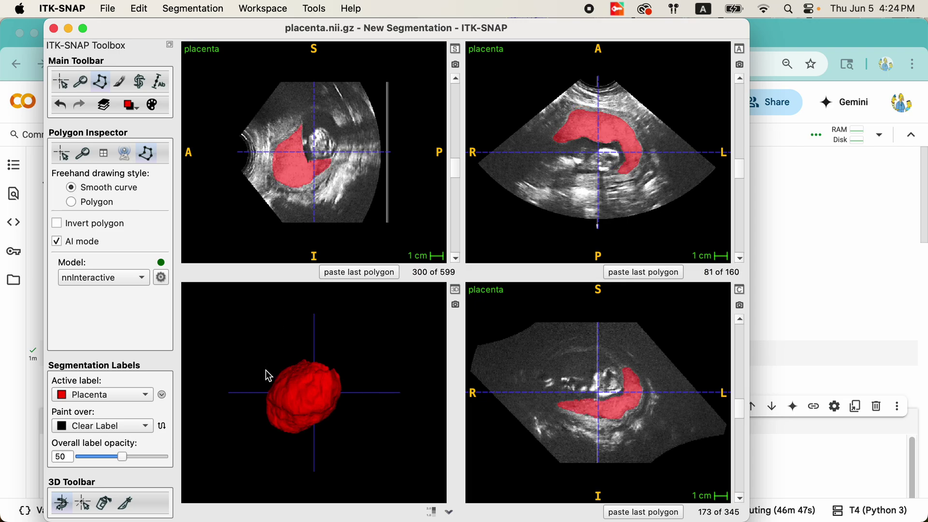
left_click_drag(276, 324, 346, 445)
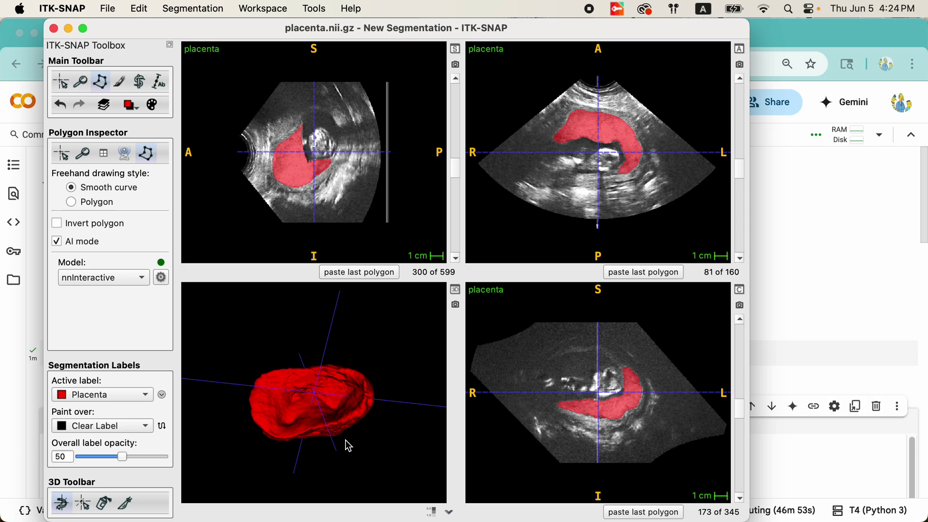
right_click_drag(346, 445, 300, 344)
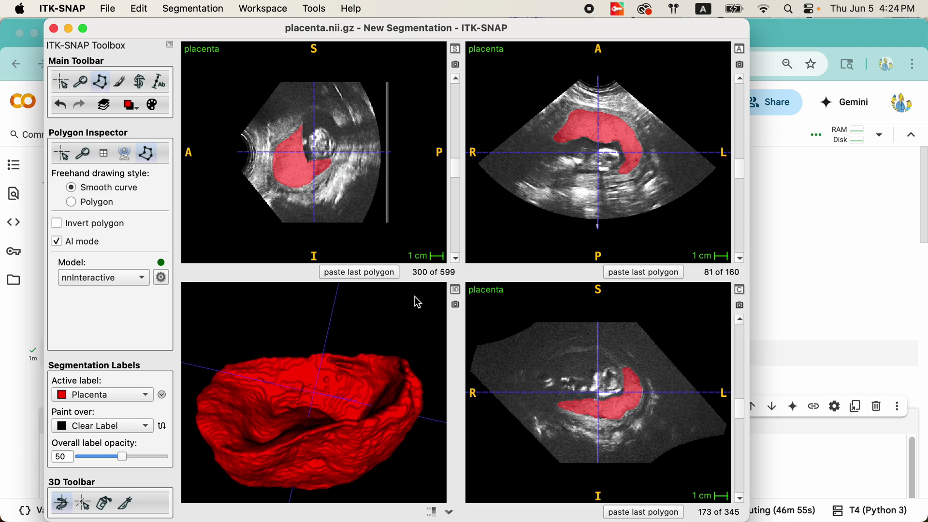
Select the Paintbrush tool with a brush size of 8
scroll(601, 354, "up", 7)
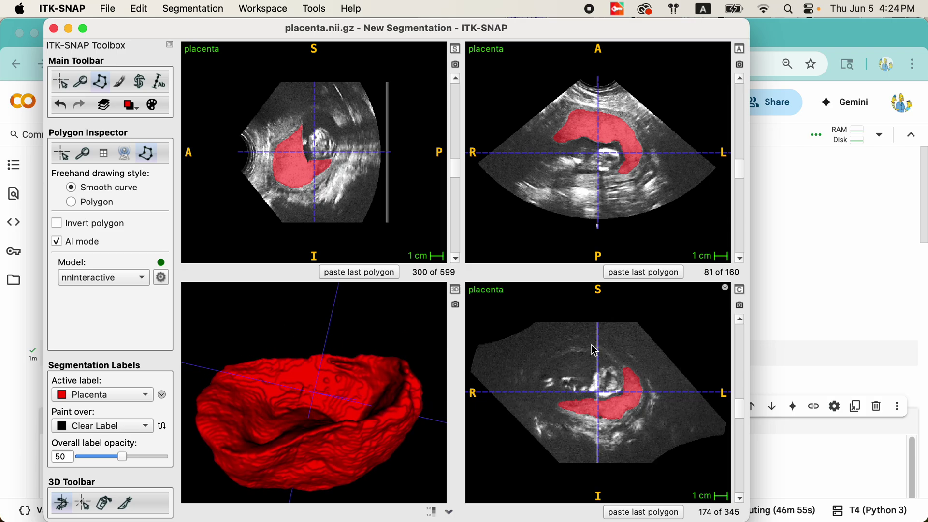
left_click(119, 83)
left_click_drag(101, 225, 109, 226)
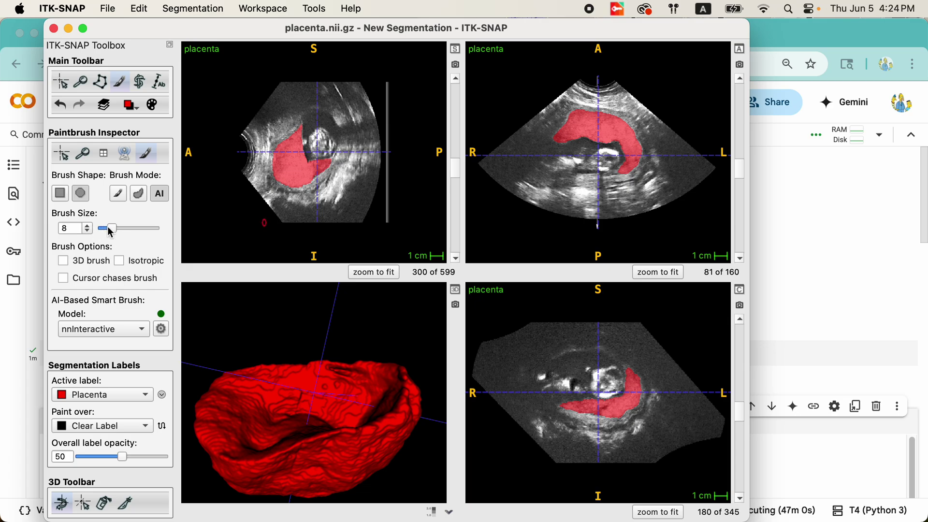
Set Fetus as the active label, AI-brush over the fetus on another slice, then rotate the 3D view
left_click(98, 394)
left_click(95, 408)
scroll(600, 414, "up", 7)
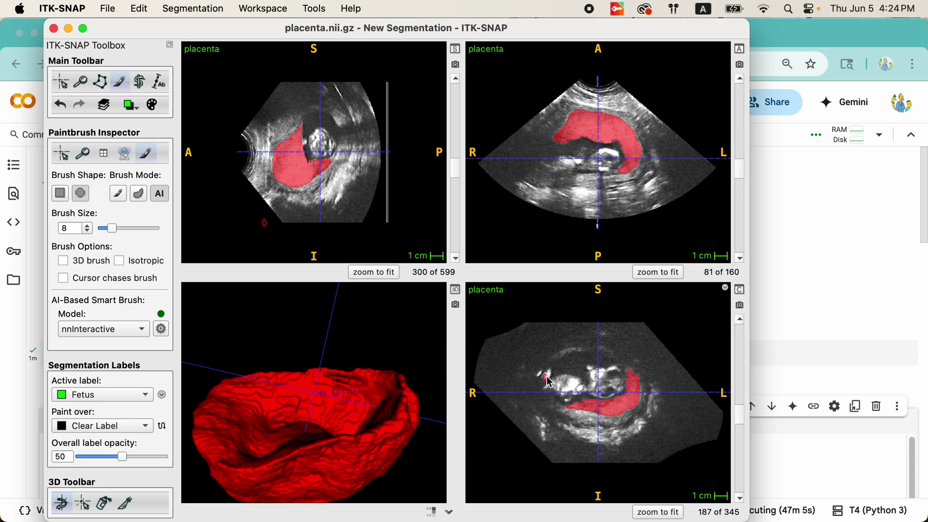
mouse_move(557, 381)
left_mouse_down()
mouse_move(554, 388)
mouse_move(609, 393)
mouse_move(618, 375)
mouse_move(594, 373)
mouse_move(586, 388)
mouse_move(575, 387)
mouse_move(582, 380)
mouse_move(556, 382)
mouse_move(567, 381)
left_mouse_up()
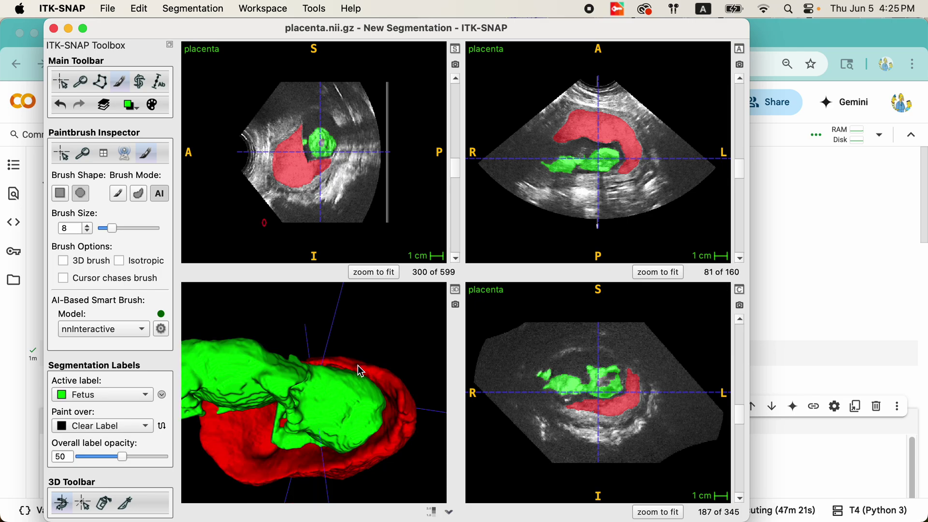
left_click_drag(358, 365, 387, 271)
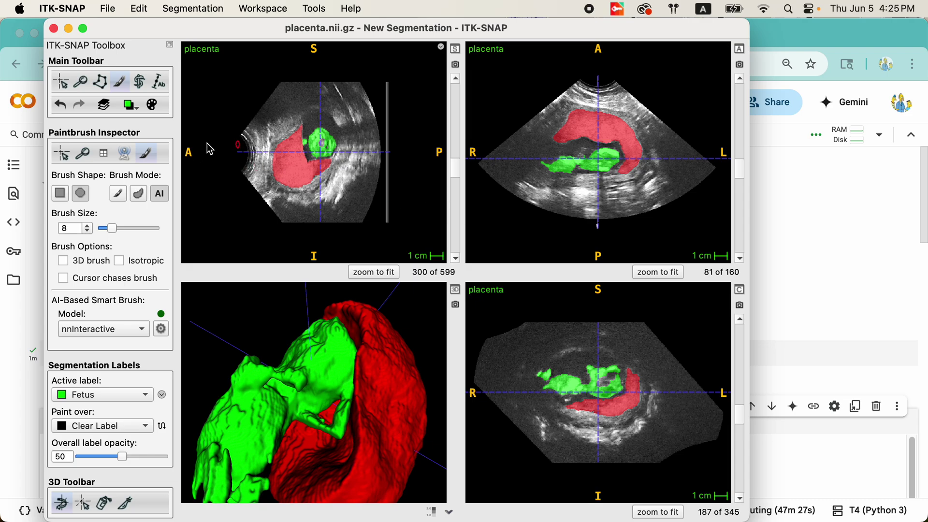
left_click(162, 194)
Close the placenta image without saving and open us_example.nii.gz from Recent Images
key("super+w")
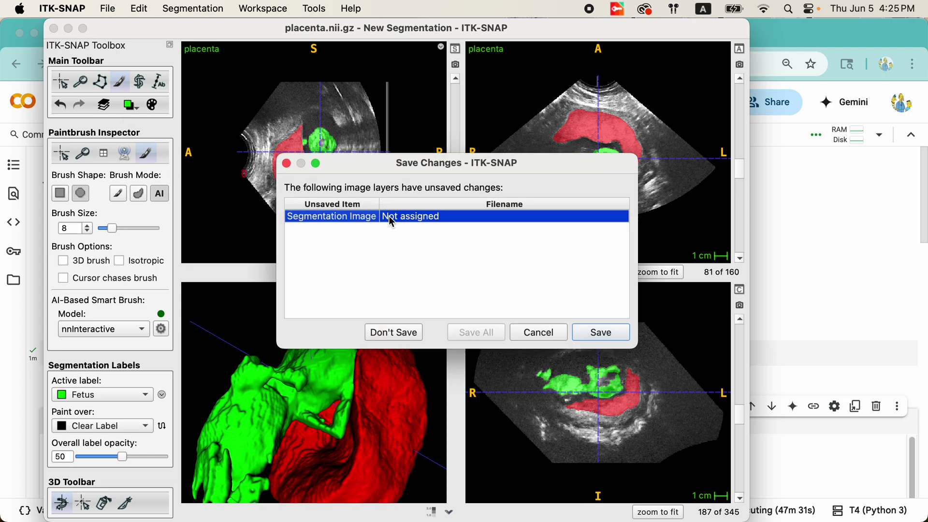
left_click(401, 338)
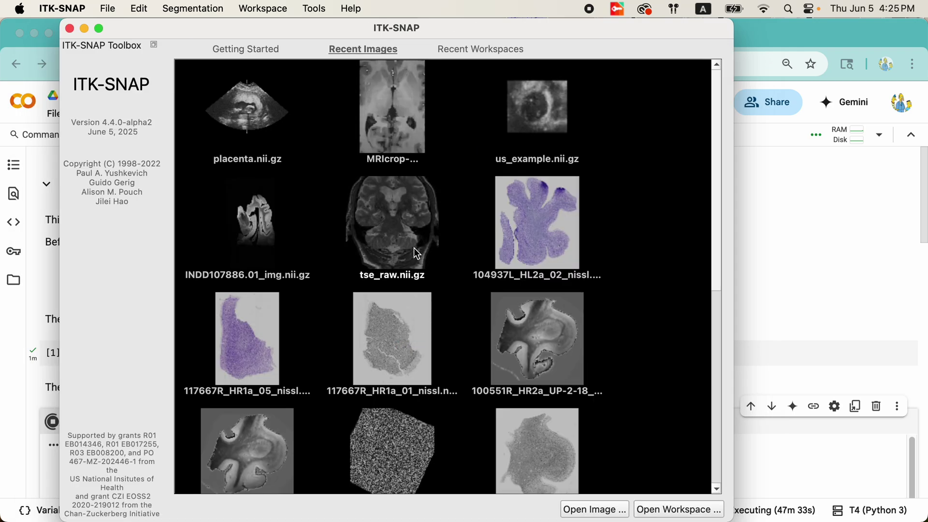
left_click(545, 117)
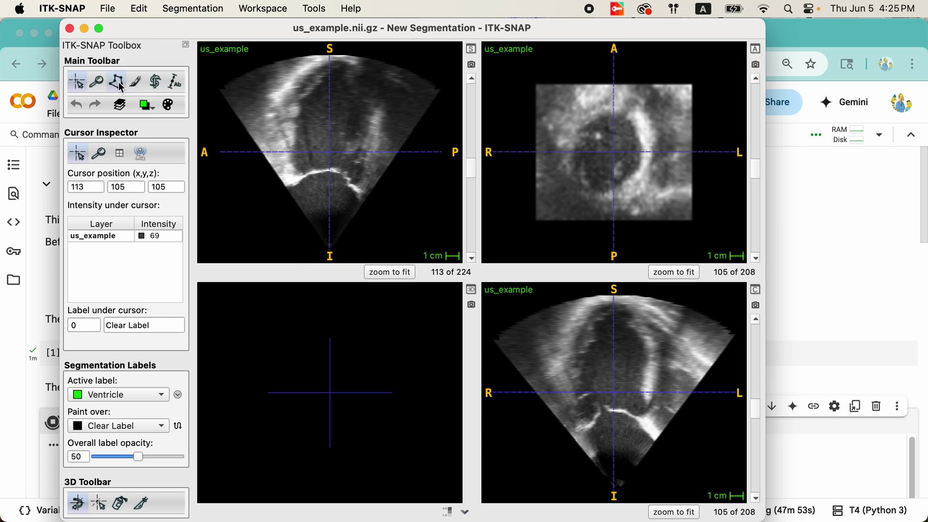
Select the Paintbrush at brush size 3 with Valve as the active label
left_click(136, 82)
left_click(103, 231)
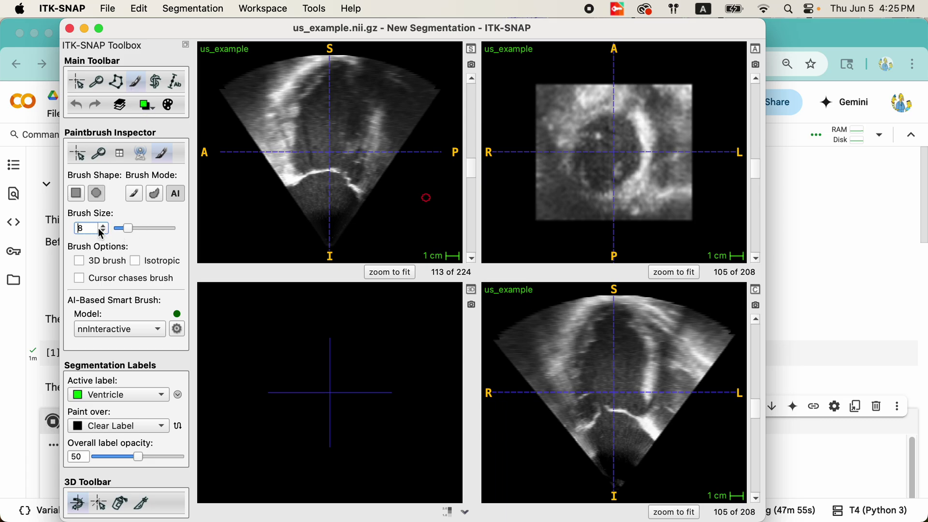
left_click(103, 231)
left_click(103, 231)
left_click(103, 231)
left_click(103, 231)
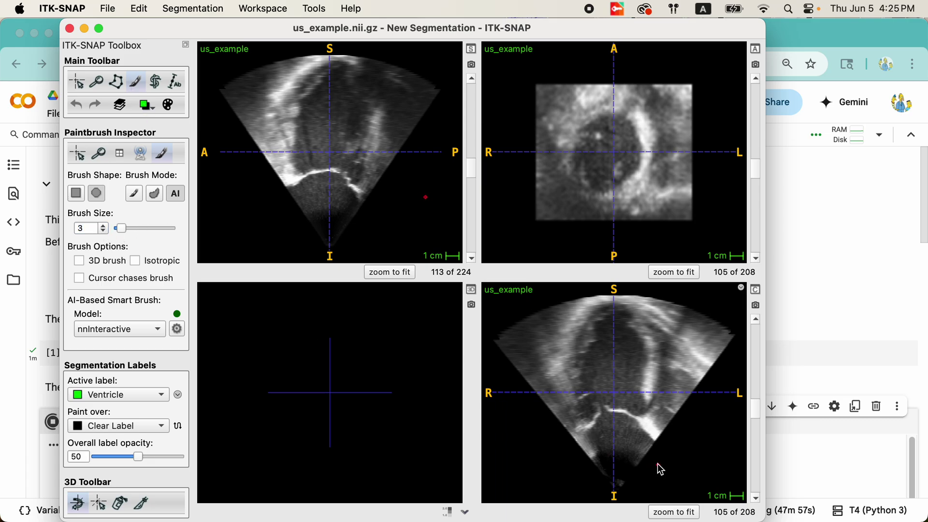
left_click(104, 395)
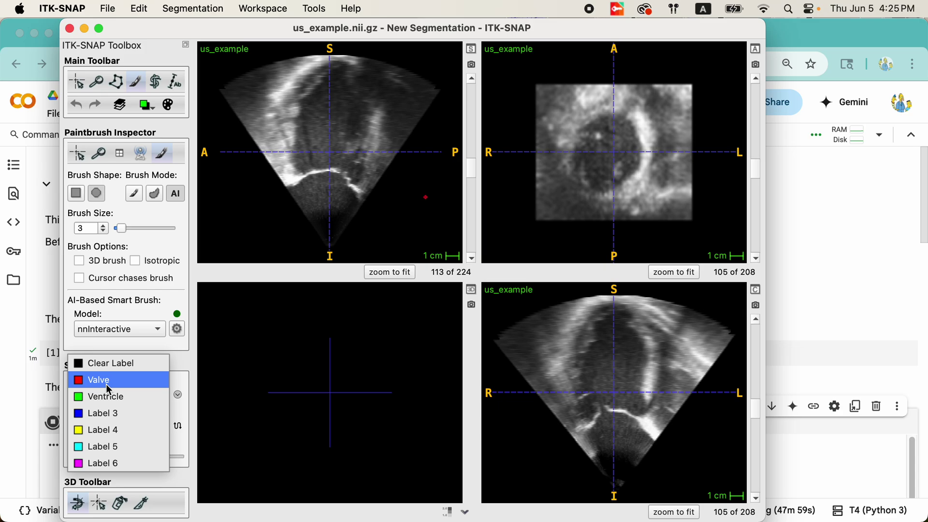
left_click(101, 379)
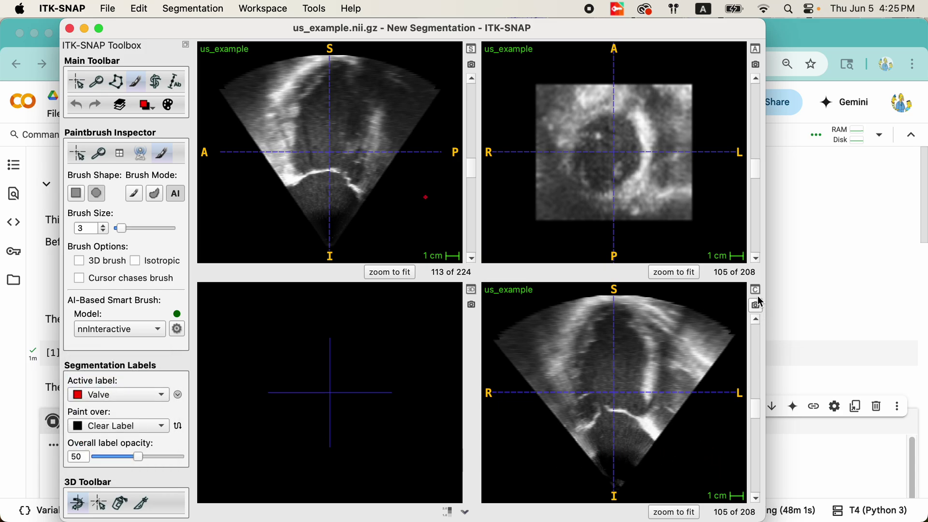
Brush along the heart valve in the maximized coronal view, inspect it in 3D, then make Ventricle active
left_click(741, 288)
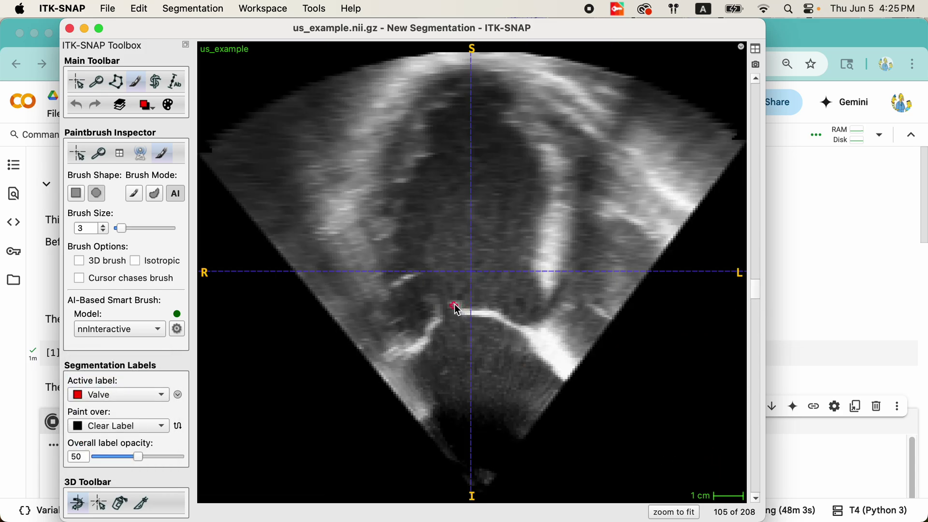
left_click_drag(452, 304, 533, 336)
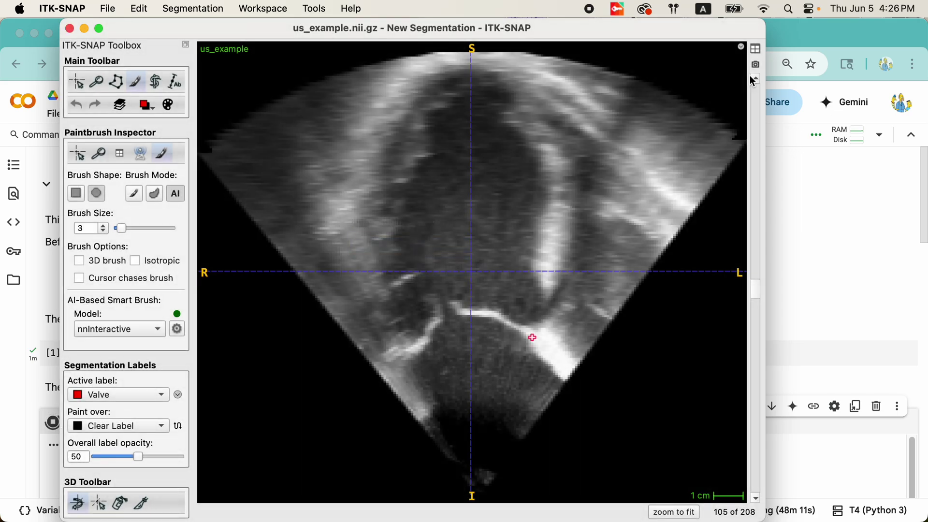
left_click(757, 48)
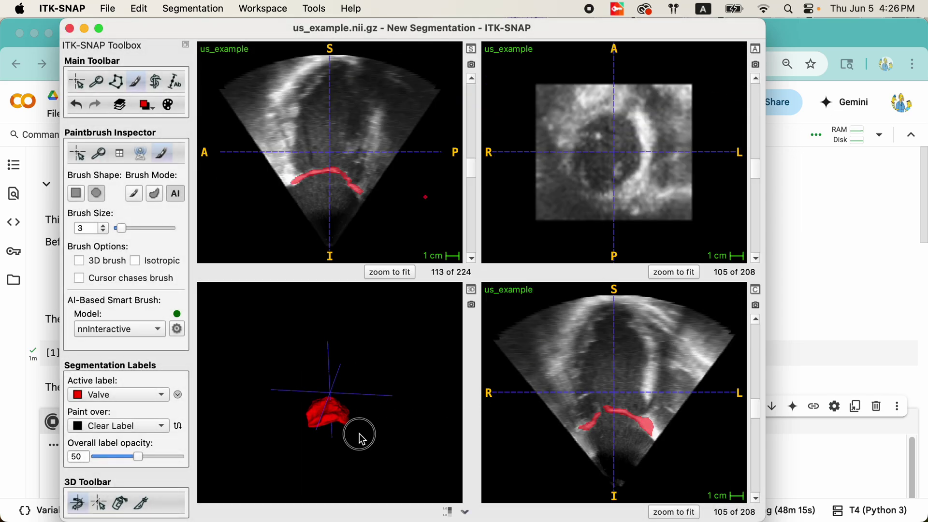
right_click_drag(345, 404, 321, 337)
left_click_drag(321, 338, 451, 500)
left_click(116, 396)
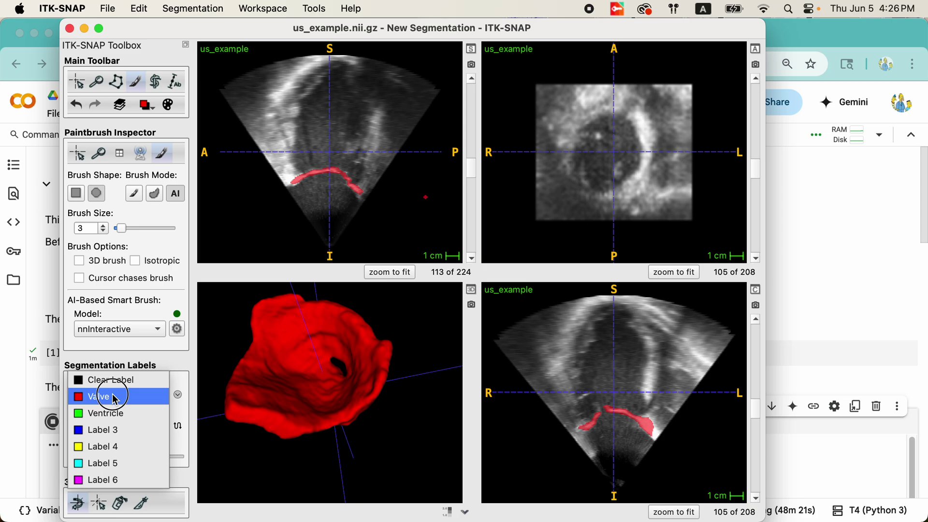
left_click(115, 412)
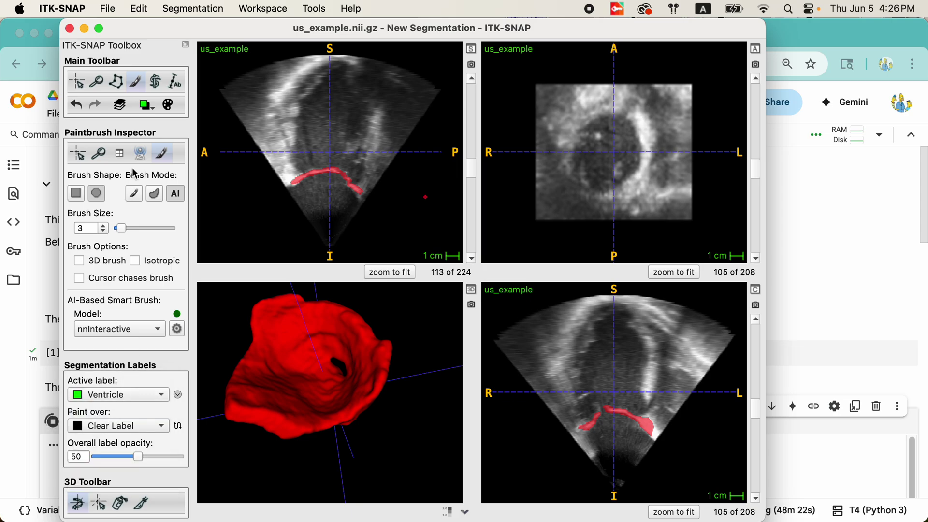
Trace a freehand AI polygon around the ventricle on the sagittal slice, accept it, and rotate the 3D view
left_click(119, 86)
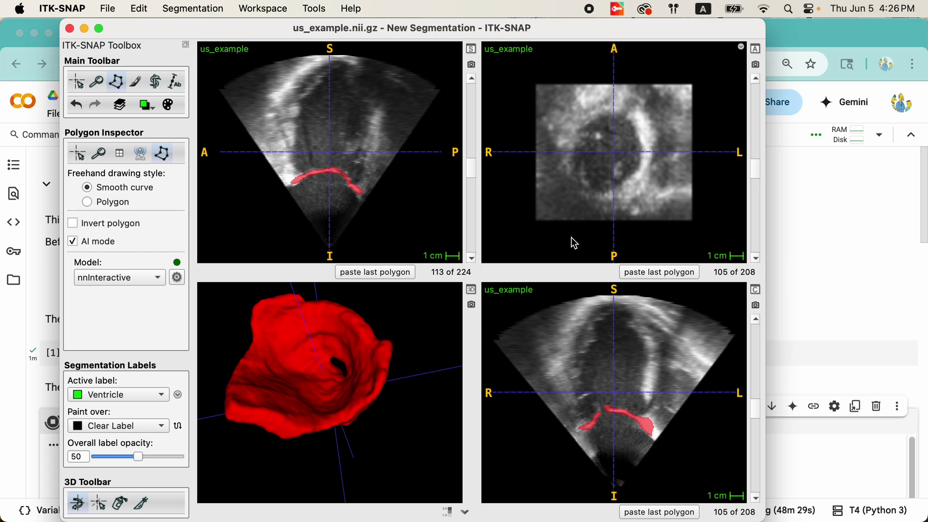
mouse_move(336, 62)
left_mouse_down()
mouse_move(301, 92)
mouse_move(291, 156)
mouse_move(297, 170)
mouse_move(344, 174)
mouse_move(357, 187)
mouse_move(368, 108)
mouse_move(360, 73)
mouse_move(344, 62)
left_mouse_up()
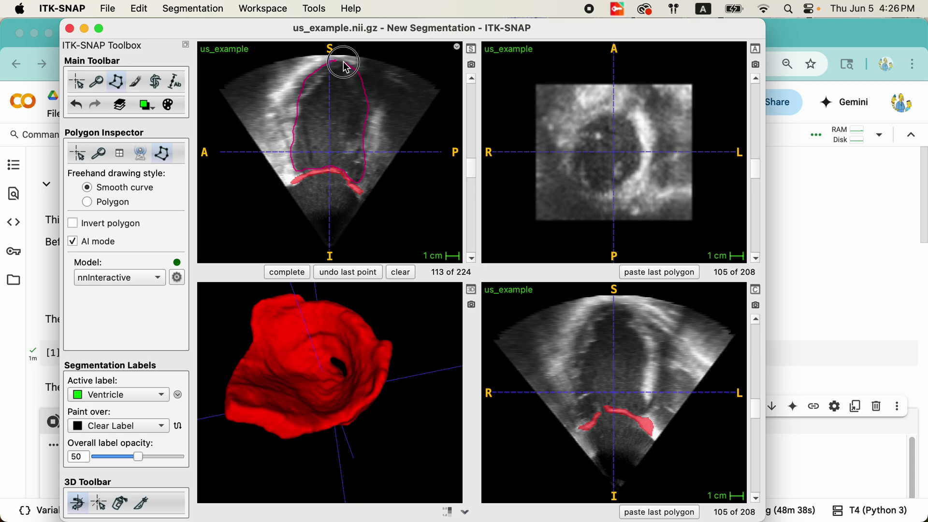
left_click(305, 272)
left_click(306, 271)
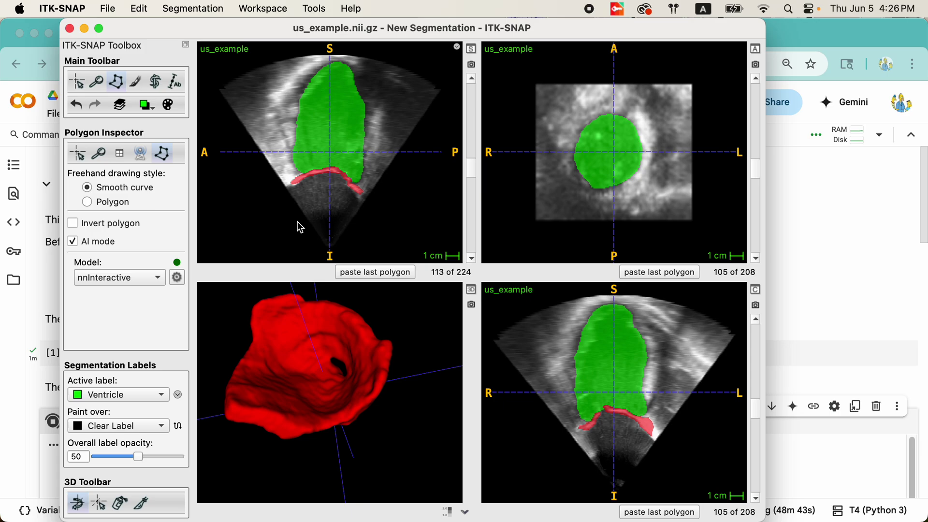
left_click_drag(452, 356, 268, 379)
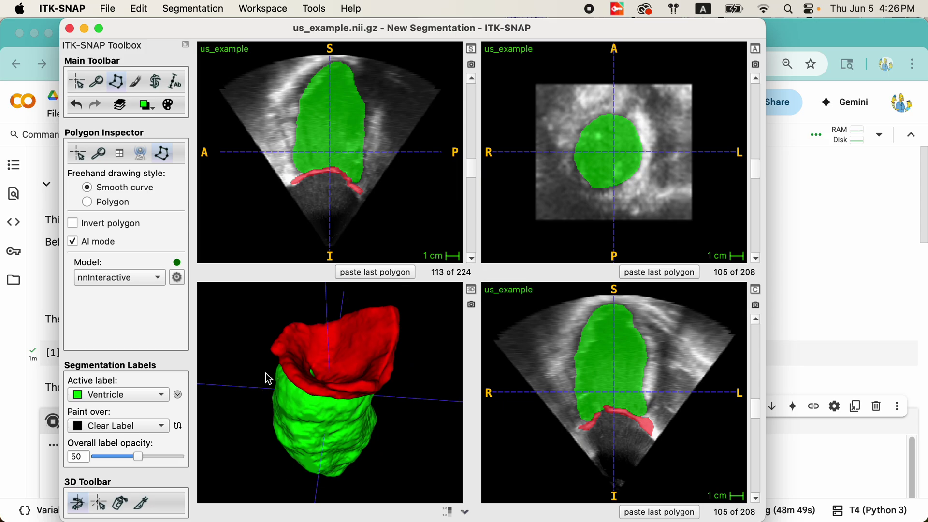
mouse_move(243, 469)
left_mouse_down()
mouse_move(227, 472)
mouse_move(243, 464)
left_mouse_up()
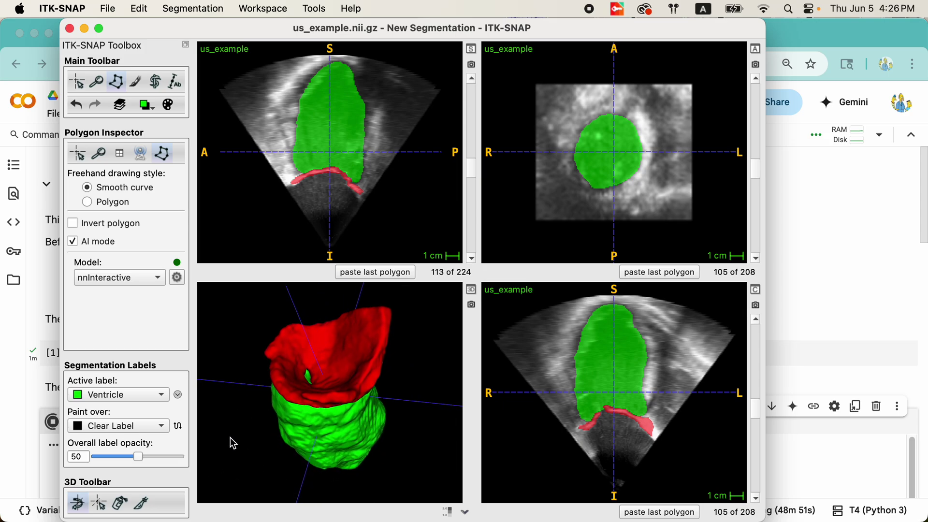
Open Preferences > AI Extensions from the Model gear and follow its online documentation link
left_click(176, 278)
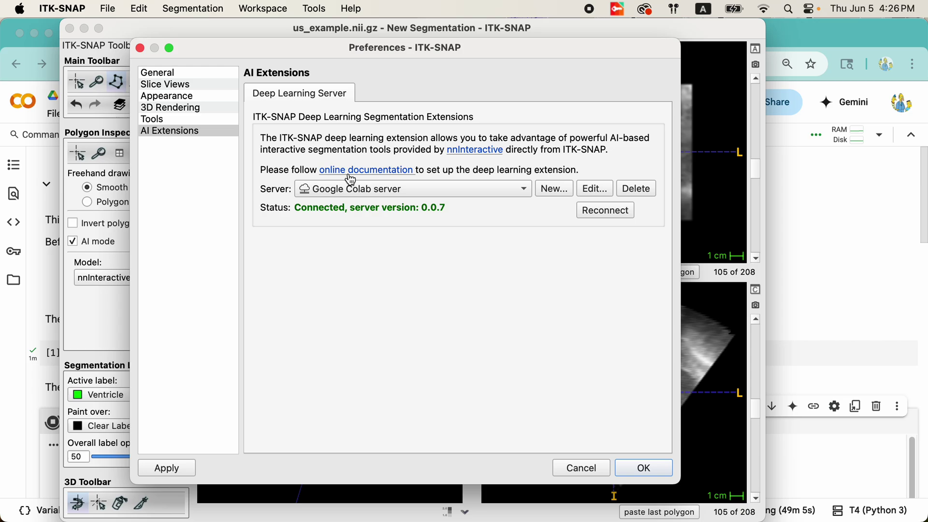
left_click(380, 172)
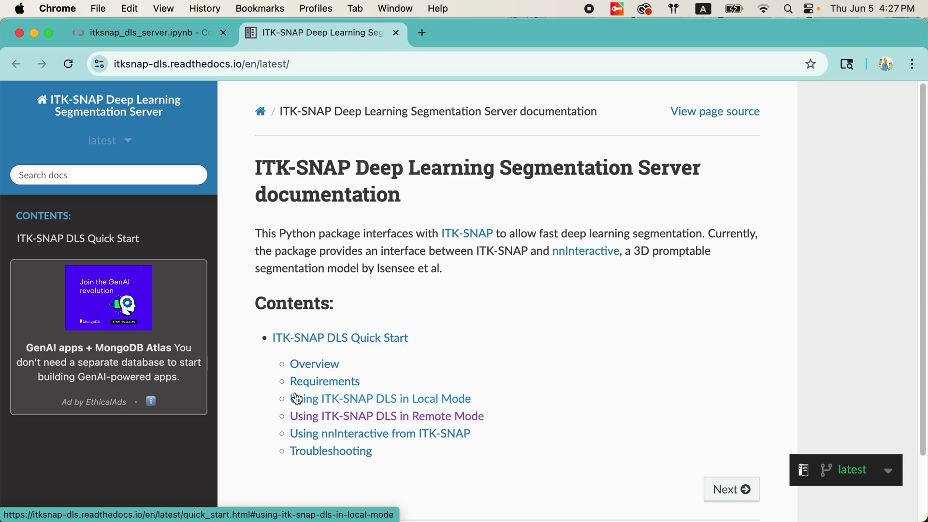
Jump to 'Using ITK-SNAP DLS in Remote Mode', then return to the itksnap_dls_server.ipynb Colab tab
left_click(313, 418)
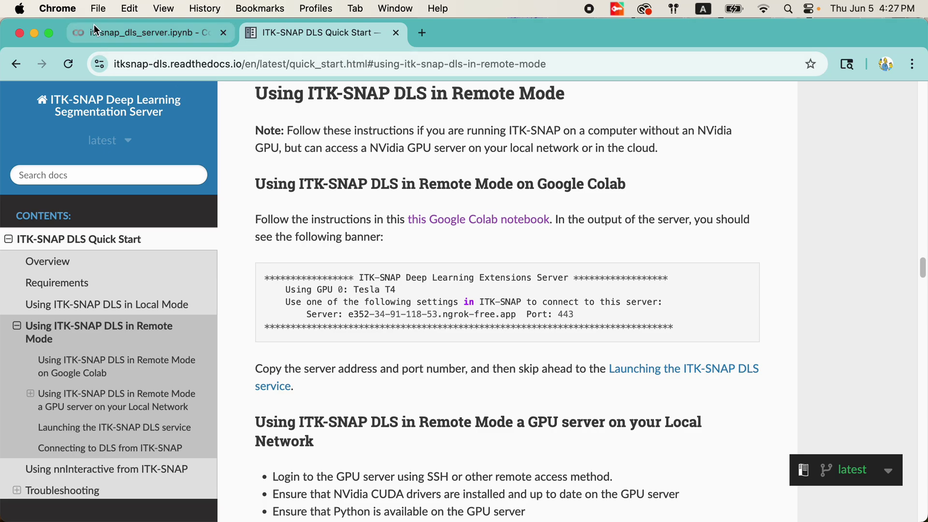
left_click(139, 43)
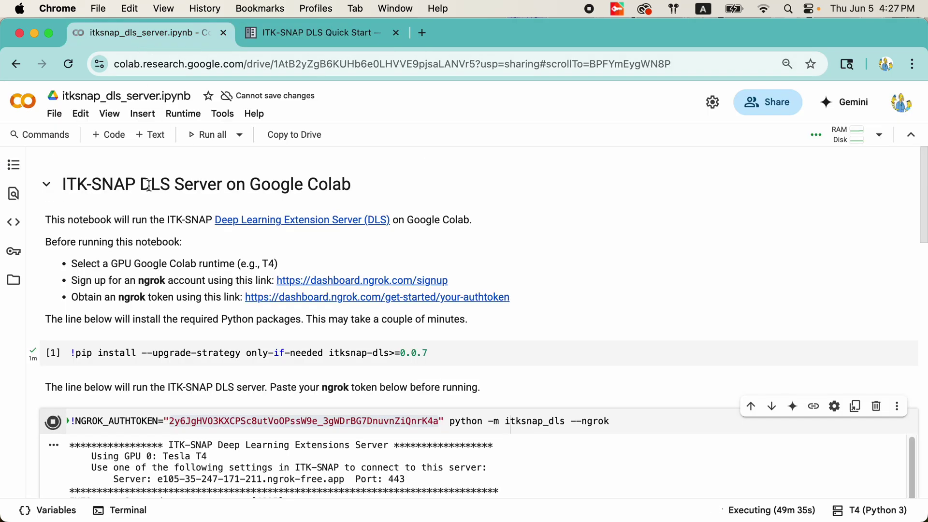
left_click_drag(69, 184, 356, 190)
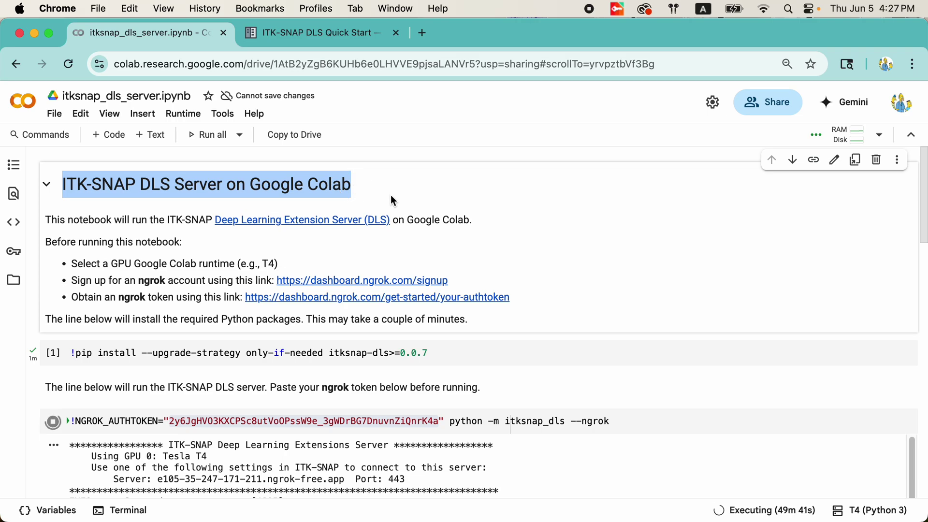
left_click(421, 198)
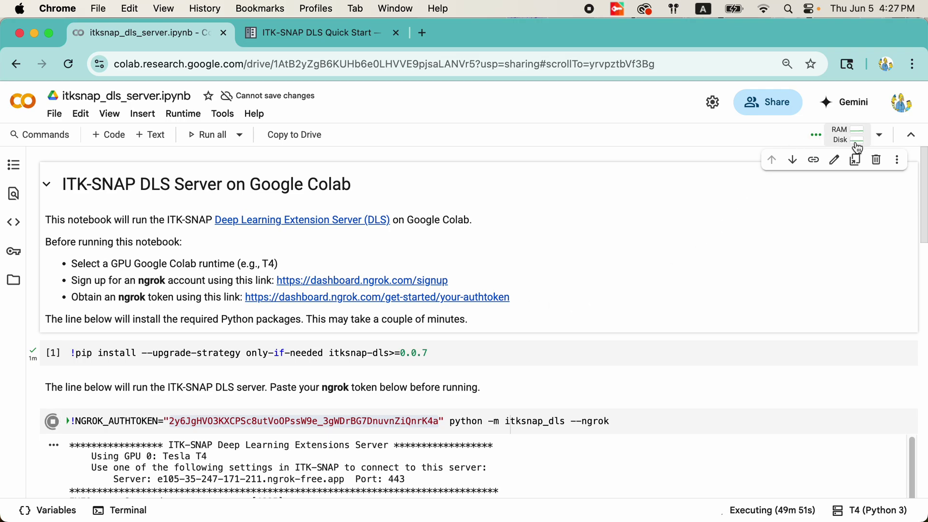
left_click(879, 135)
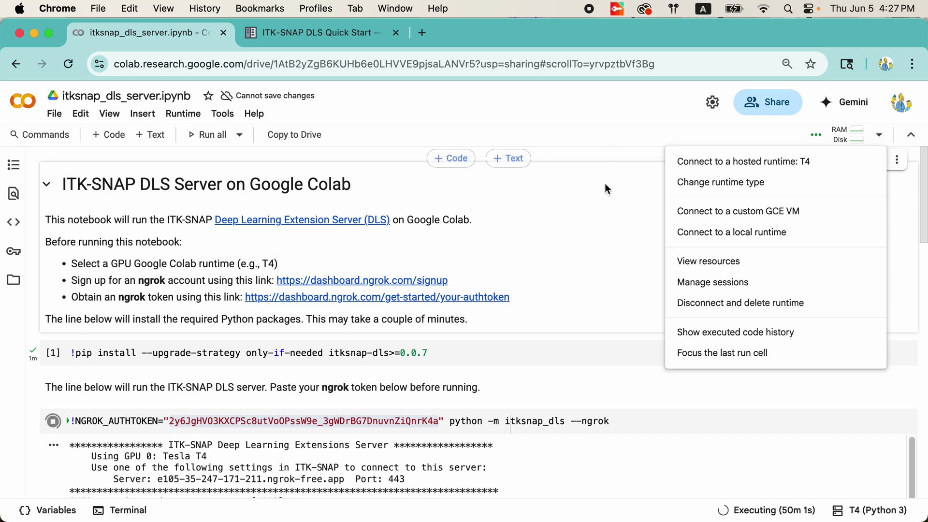
left_click(615, 116)
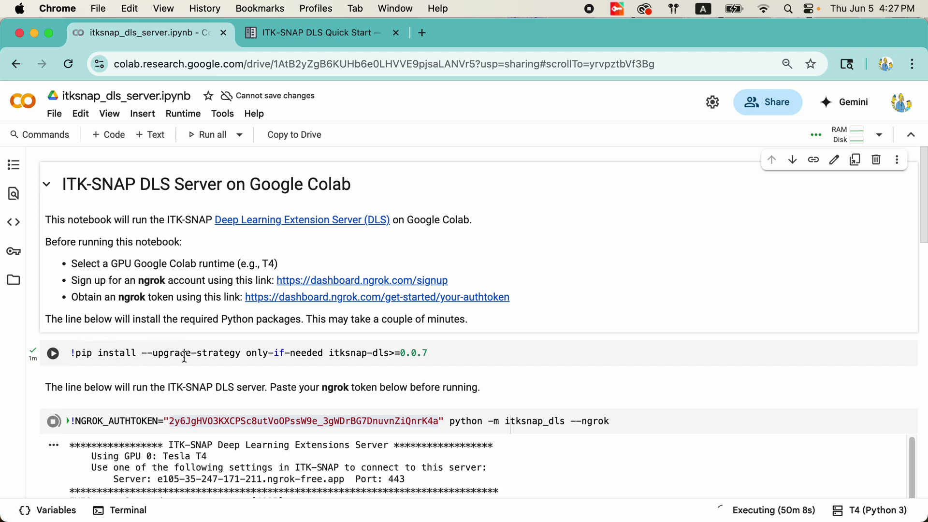
left_click_drag(329, 354, 395, 362)
double_click(337, 354)
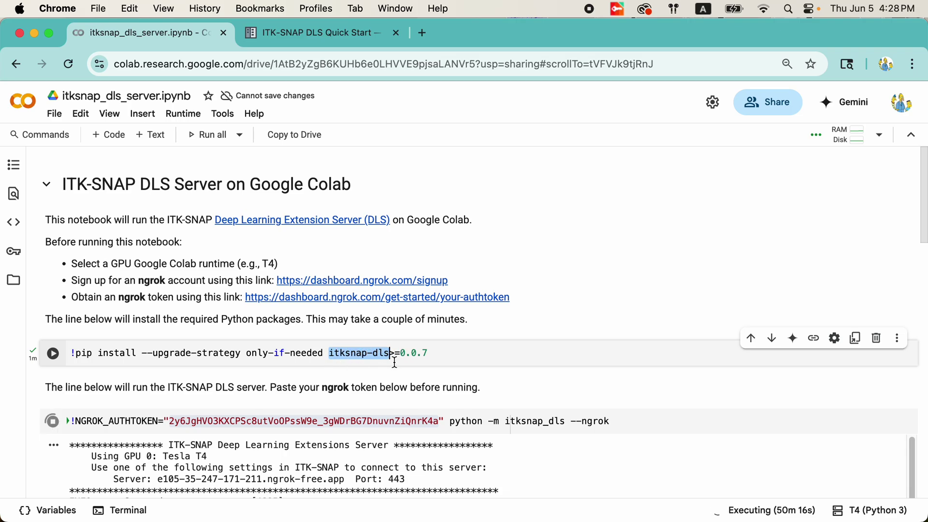
left_click_drag(335, 354, 430, 353)
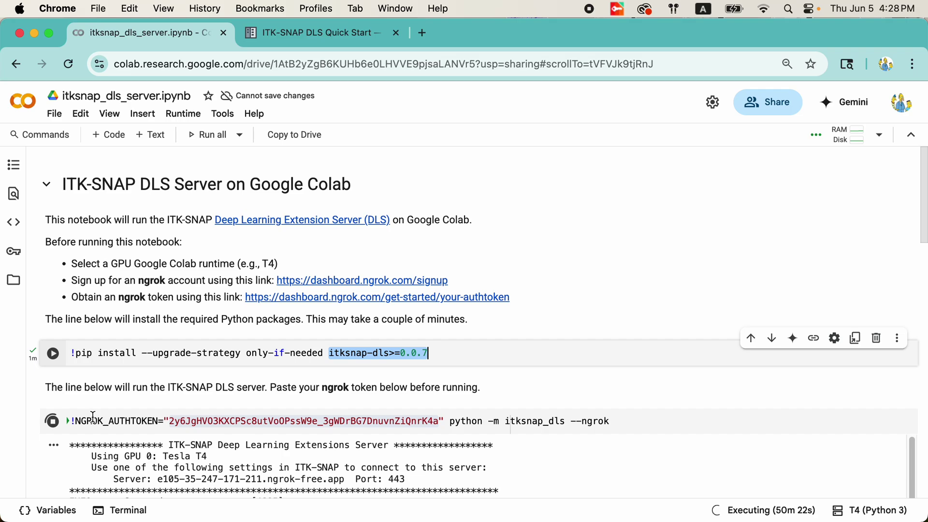
Locate the ngrok server address and port 443 in Colab output, then edit ITK-SNAP's Google Colab server entry
left_click_drag(483, 423, 611, 424)
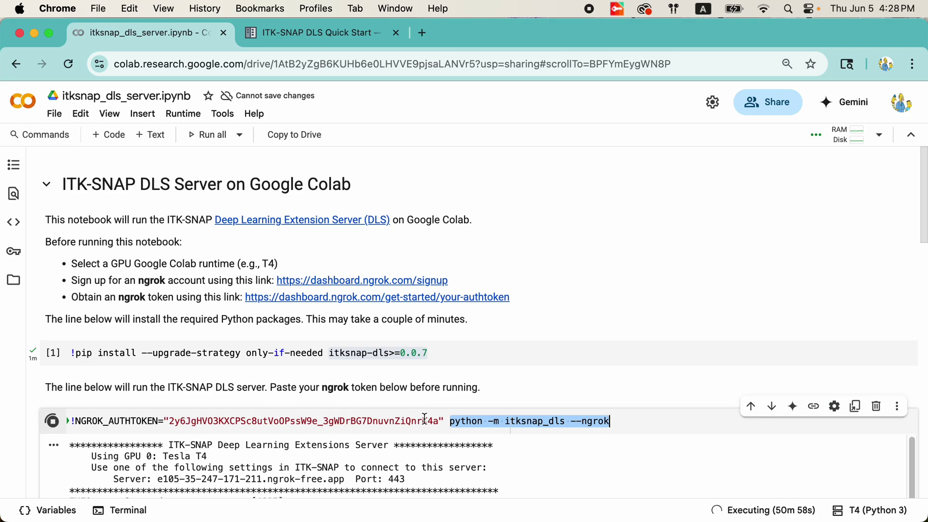
scroll(498, 399, "down", 1)
scroll(497, 399, "down", 5)
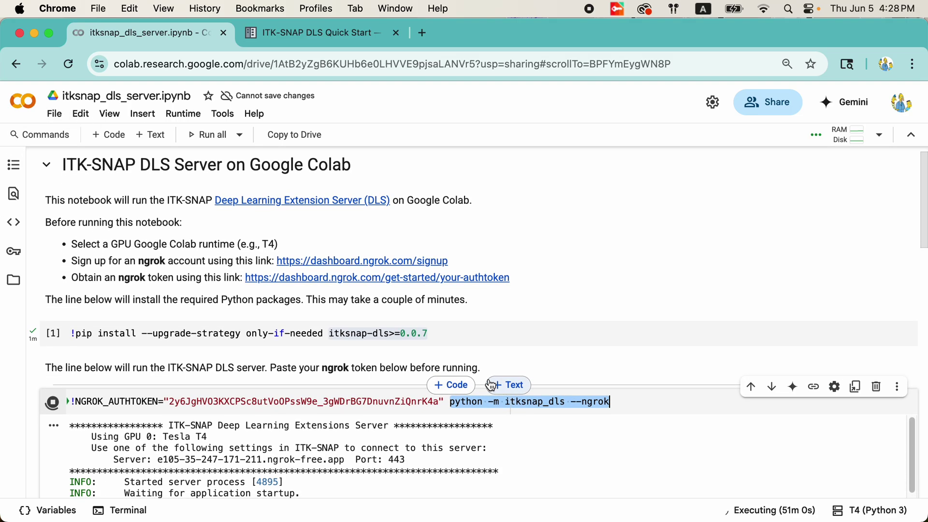
scroll(141, 260, "up", 1)
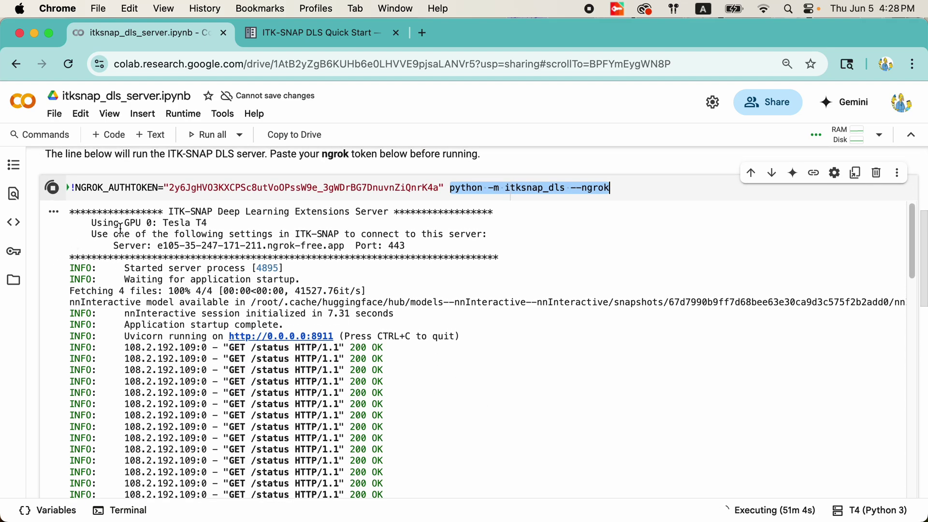
left_click_drag(114, 246, 410, 252)
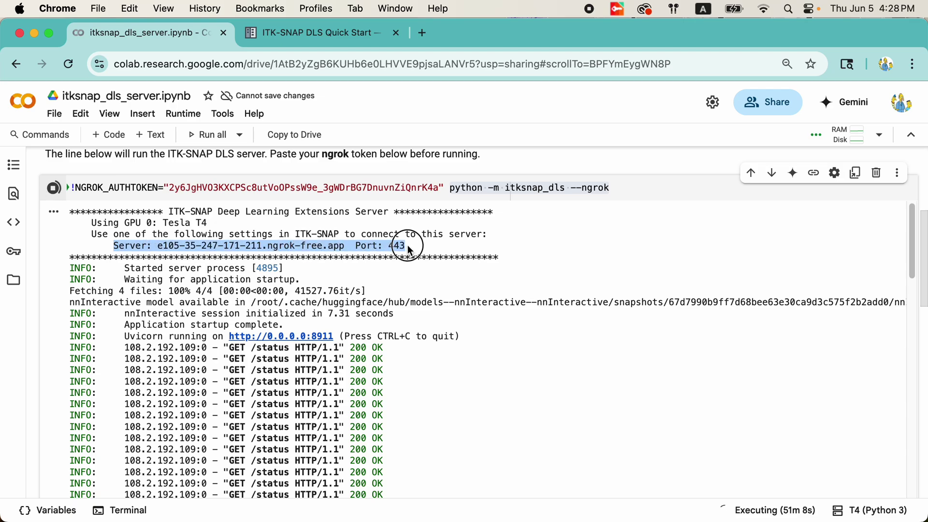
key("super+Tab")
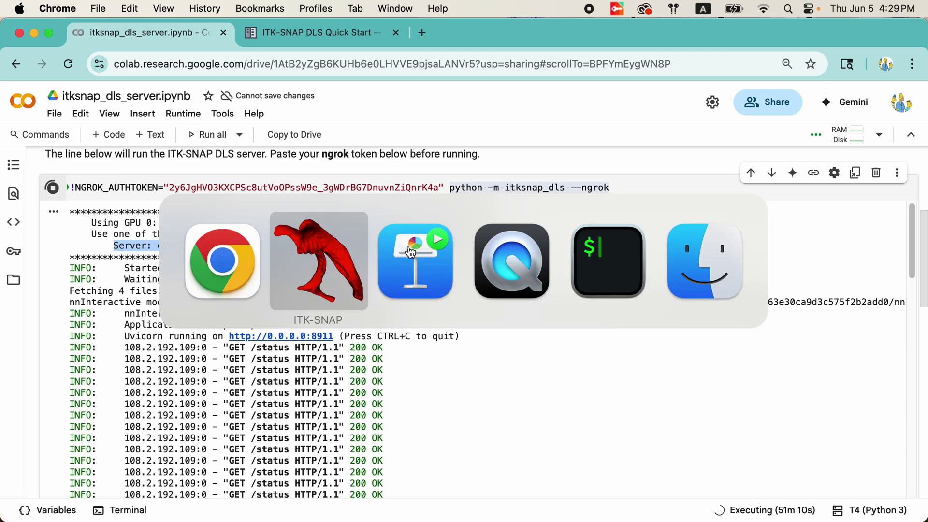
left_click(593, 192)
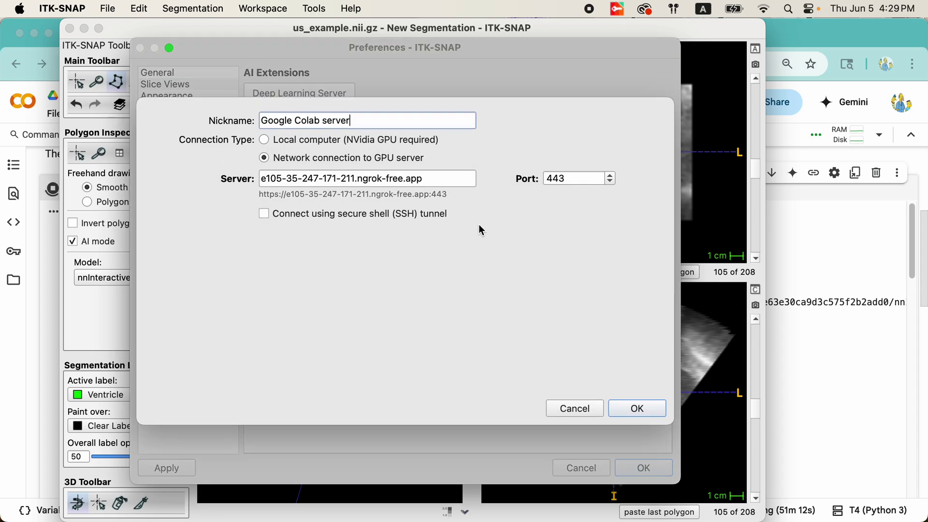
Cancel the server settings unchanged and review the Colab server log of upload and interaction requests
left_click(574, 409)
key("super+Tab")
scroll(275, 295, "down", 10)
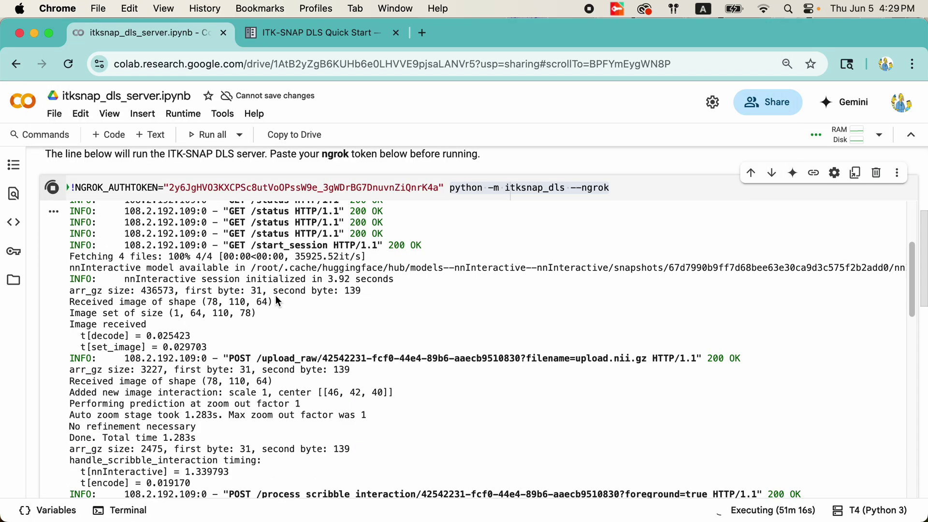
scroll(280, 296, "down", 15)
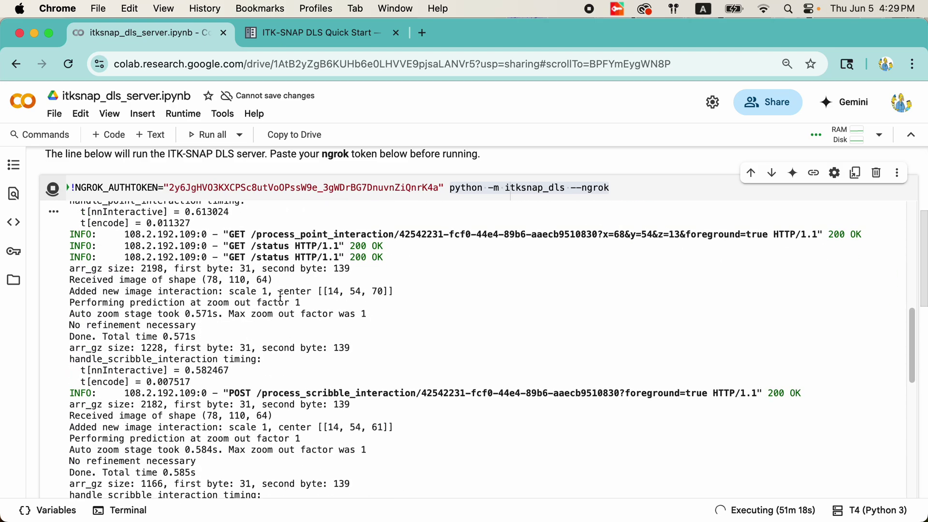
scroll(281, 296, "up", 20)
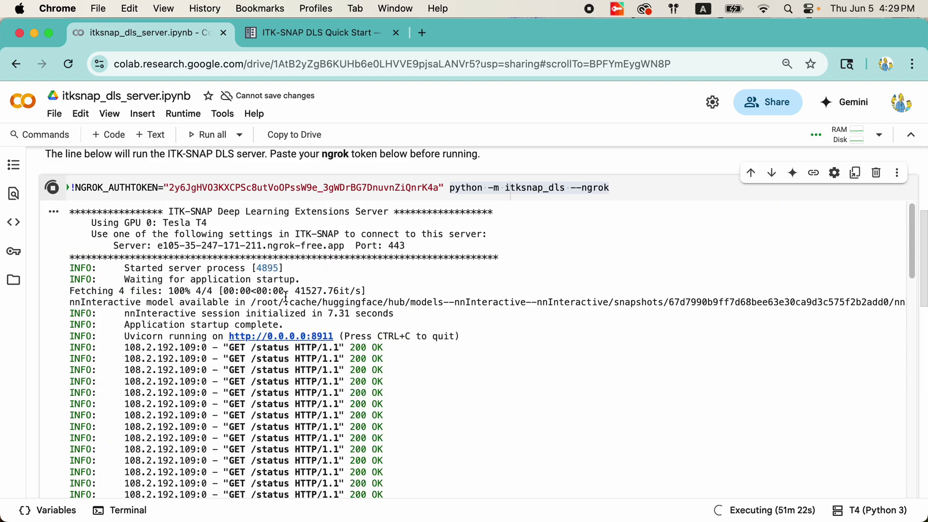
scroll(286, 301, "up", 5)
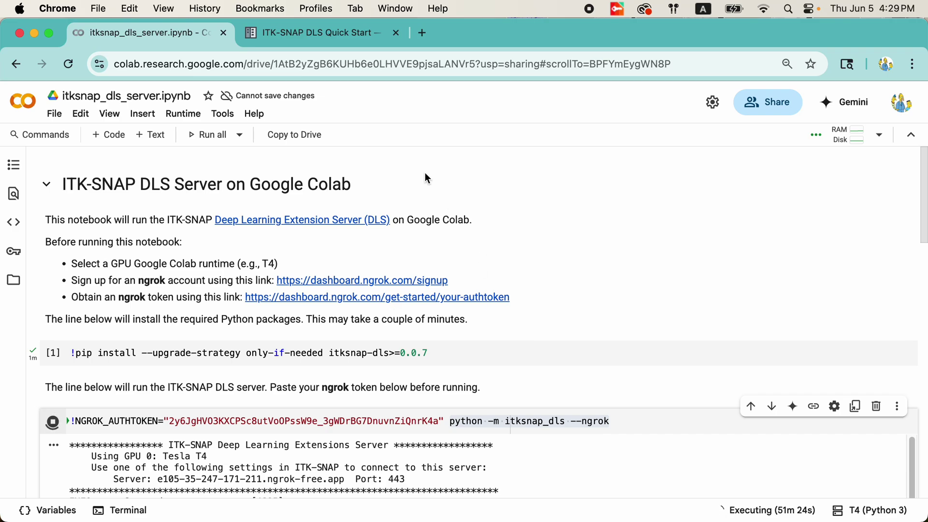
Read the Quick Start's Remote Mode on Google Colab section, then return to ITK-SNAP's preferences
left_click(343, 36)
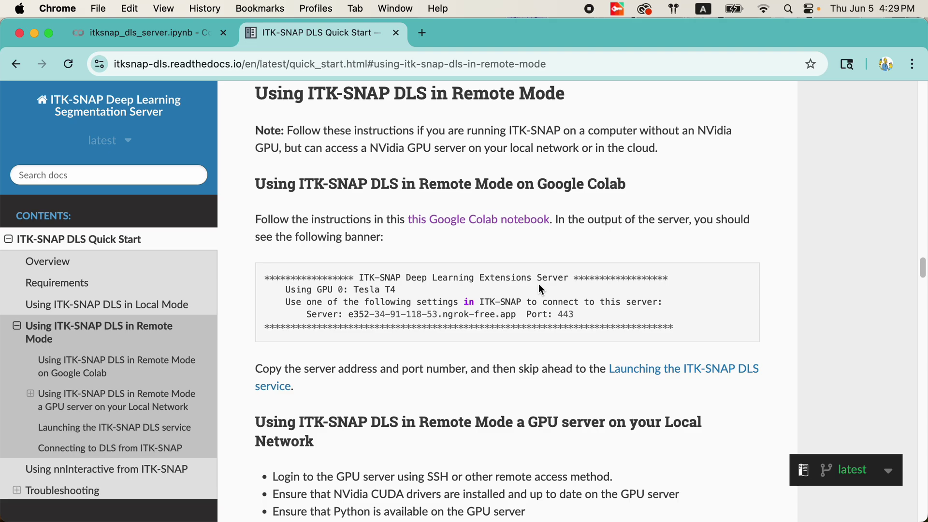
key("super+Tab")
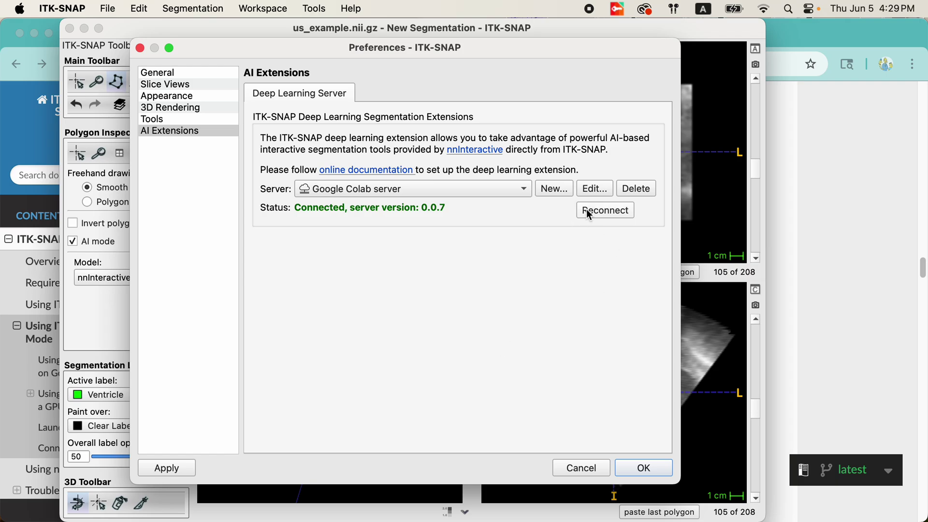
Create a 'Local server' entry using the Python 3.11 executable and verify the dls_venv package directory
left_click(559, 190)
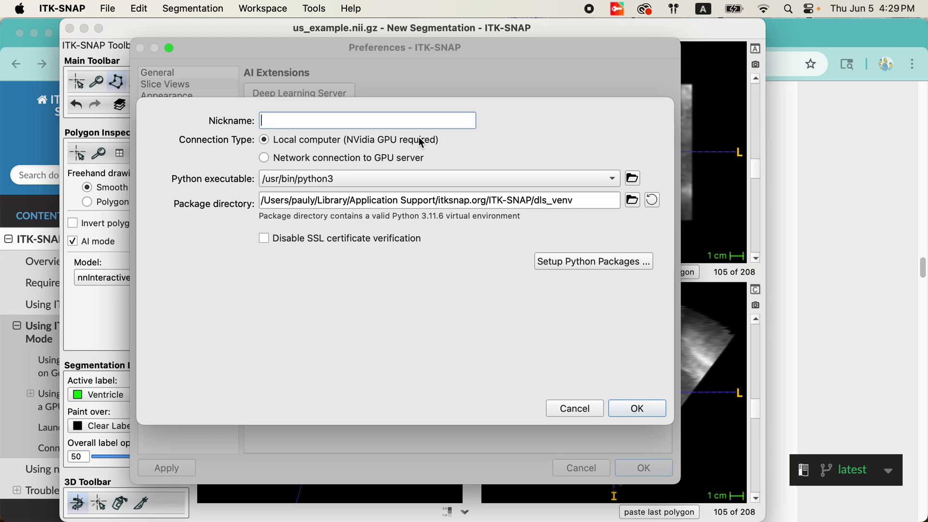
type("Local server")
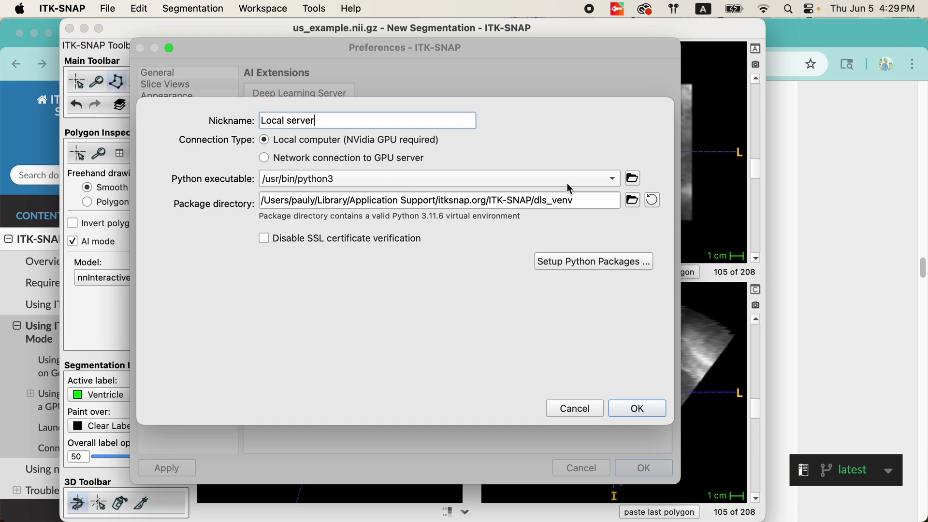
left_click(454, 180)
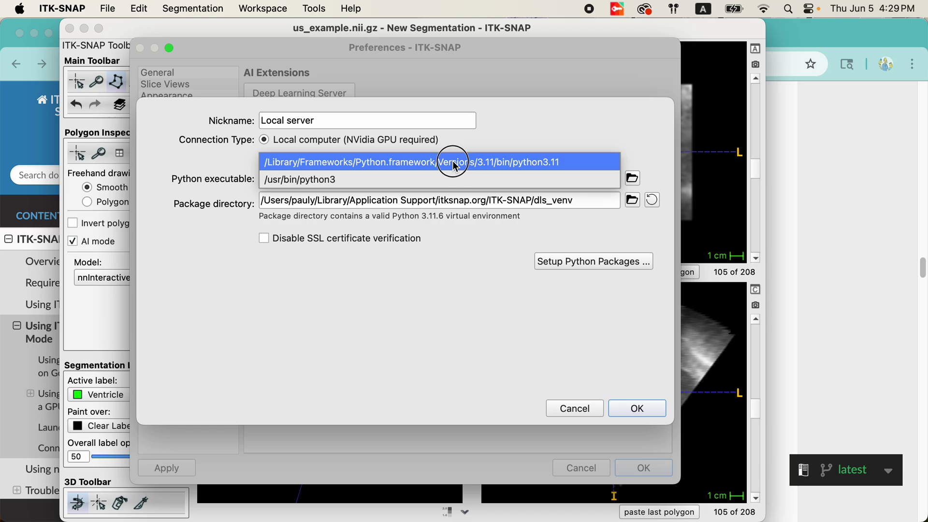
left_click(454, 166)
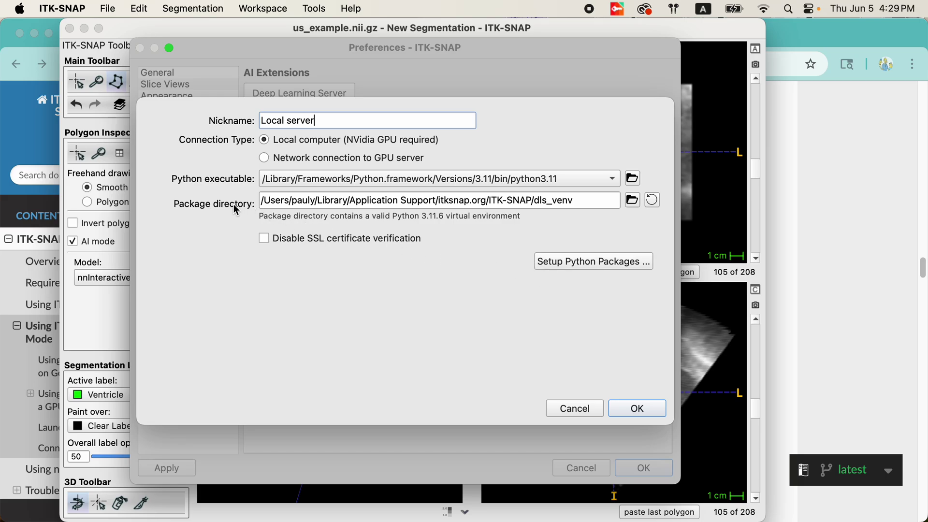
left_click(583, 206)
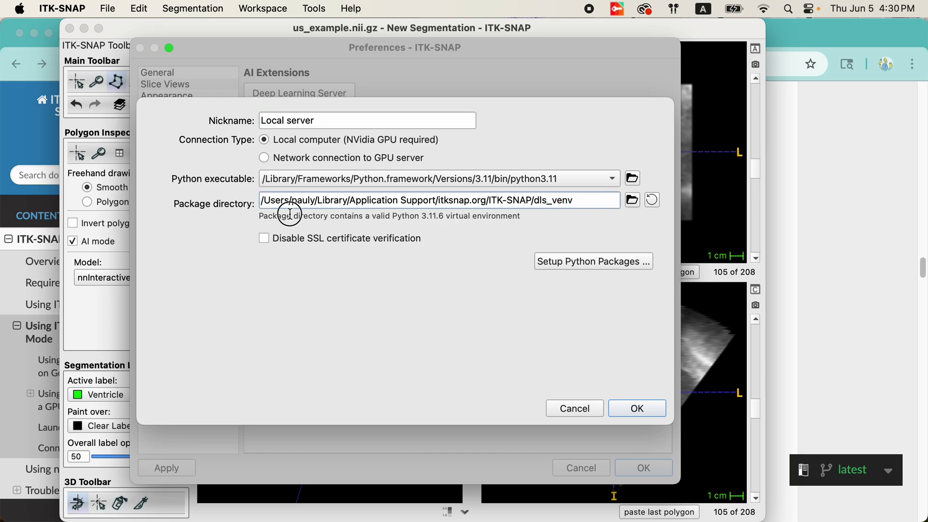
triple_click(261, 203)
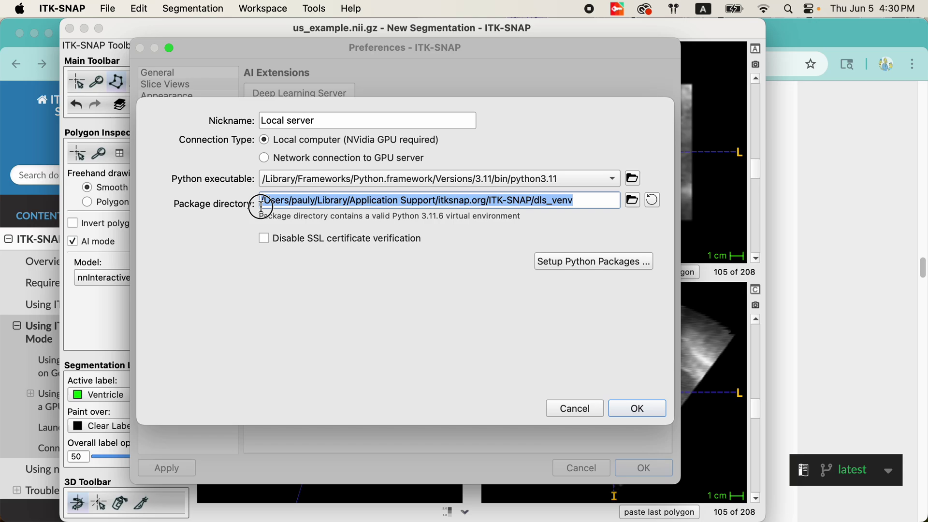
left_click_drag(590, 201, 263, 202)
left_click(615, 202)
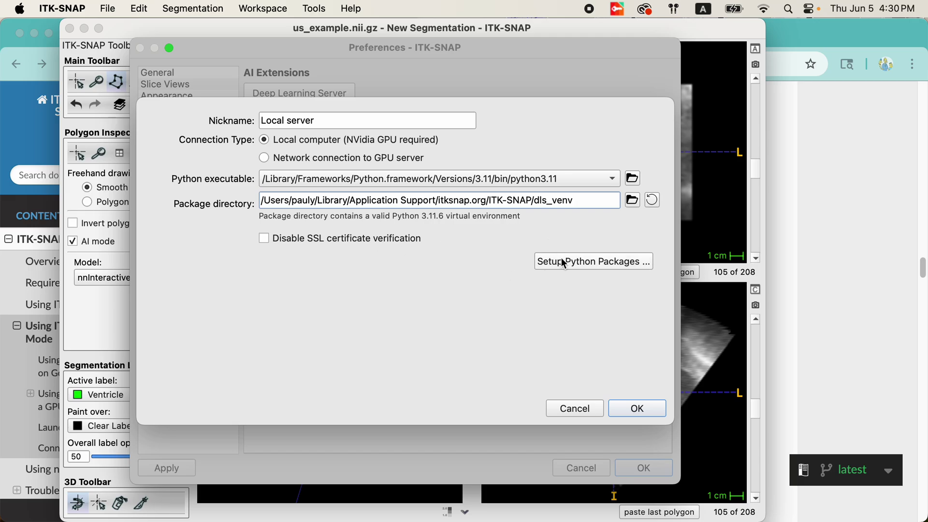
Run the Python package setup until the log reads 'ITK-SNAP Deep Learning Server is Ready!'
left_click(578, 264)
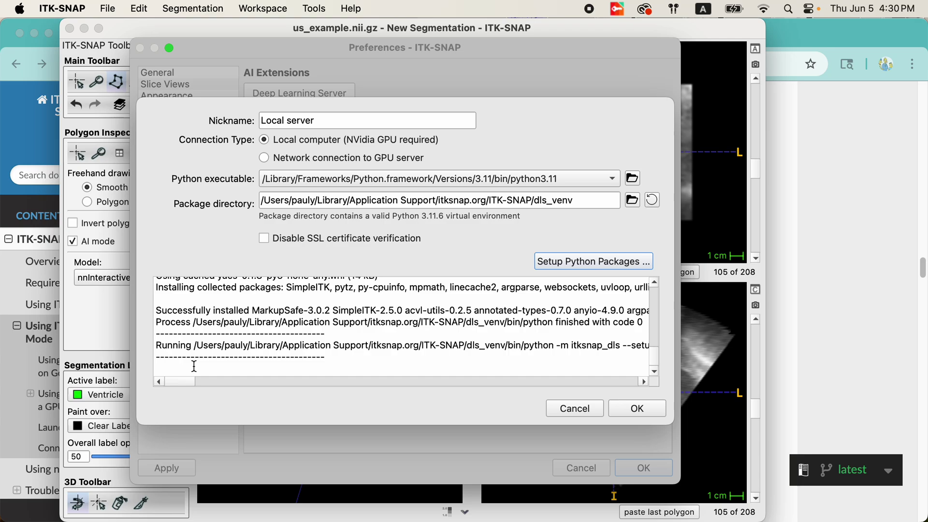
left_click_drag(178, 381, 147, 383)
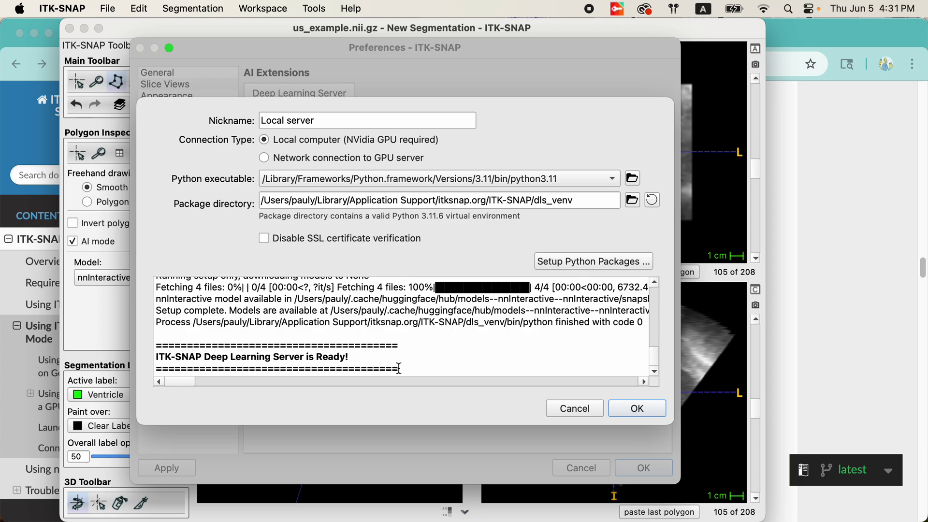
left_click_drag(400, 369, 145, 346)
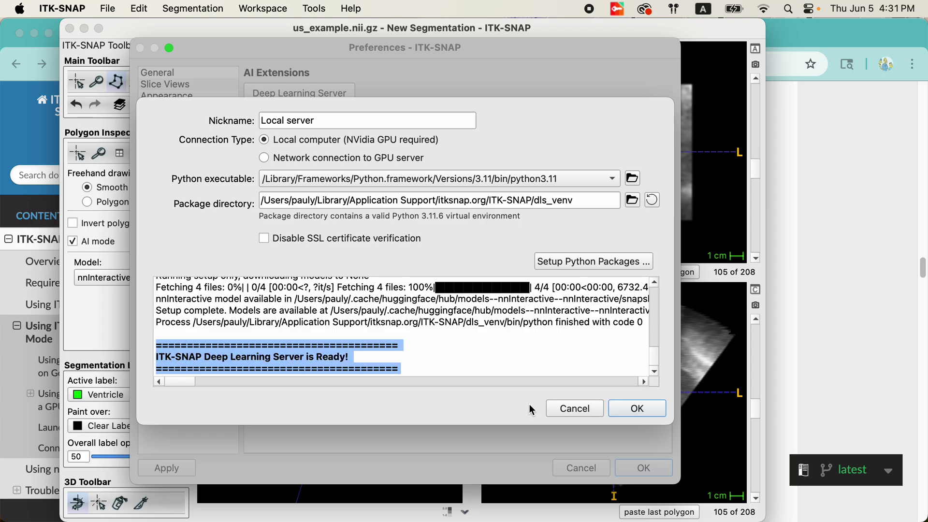
Save the Local server and reconnect until it shows Connected, server version 0.0.7
left_click(631, 409)
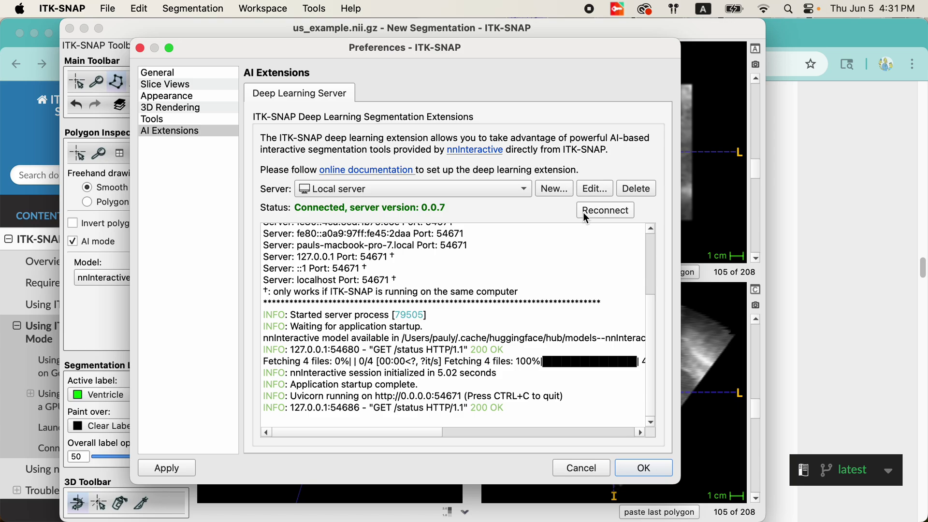
left_click(583, 212)
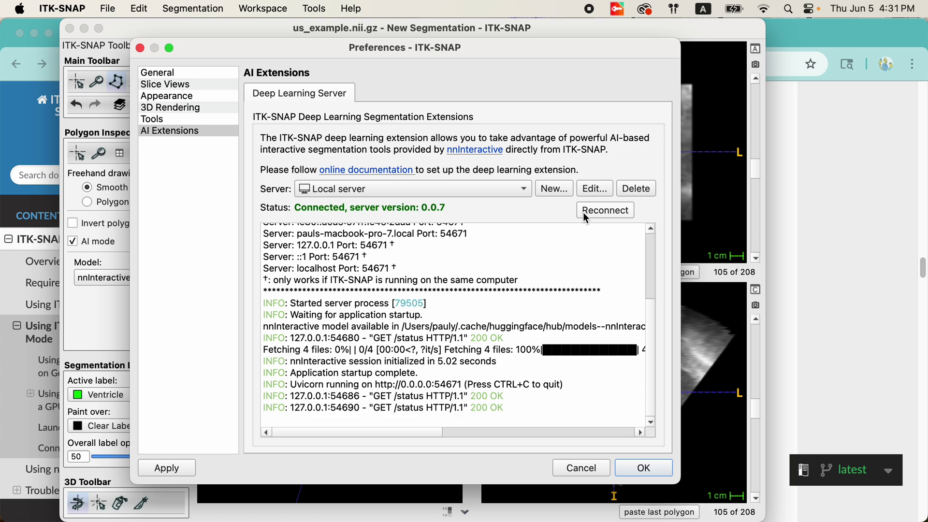
Start a new network connection entry with lambda-clam as the server address
left_click(562, 190)
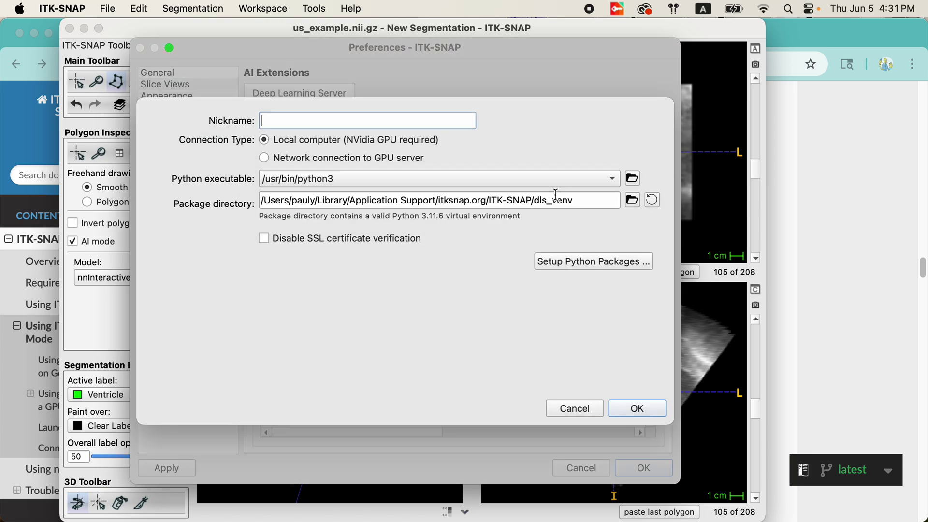
left_click(309, 158)
left_click(327, 179)
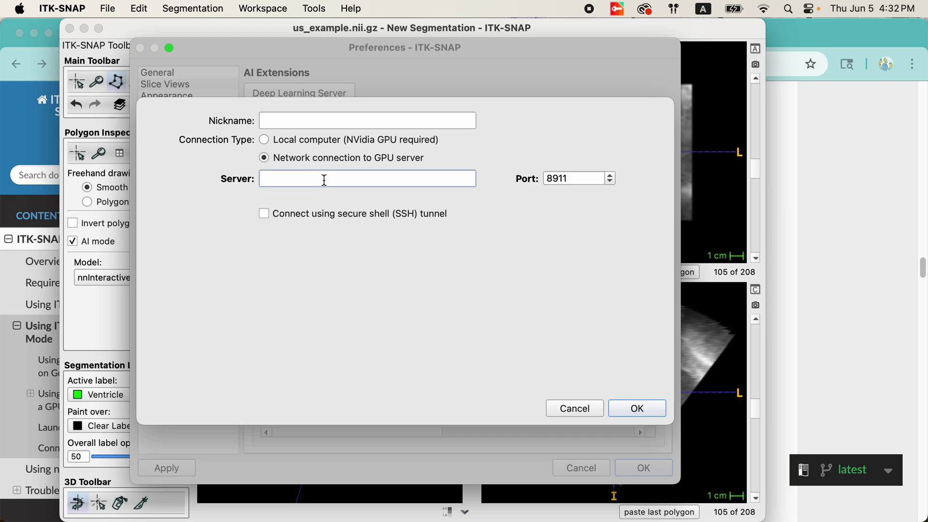
type("lambda-clam")
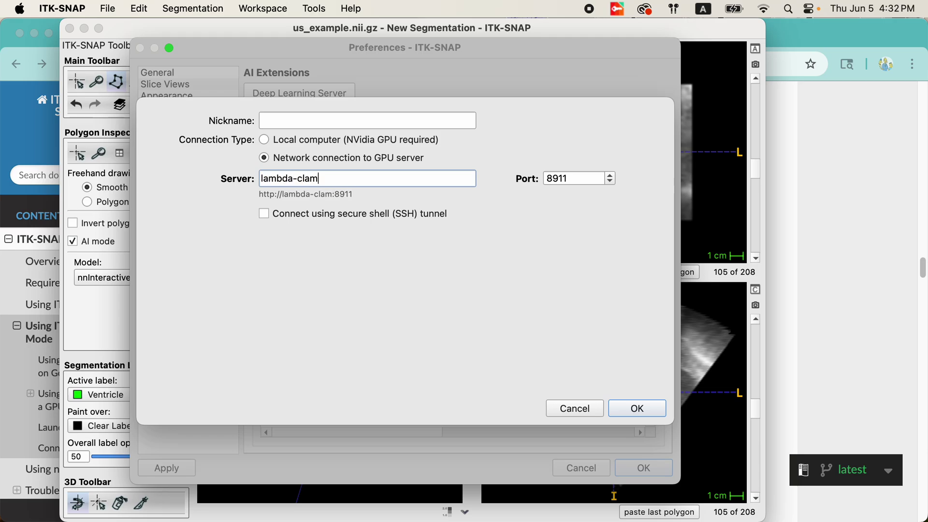
key("Tab")
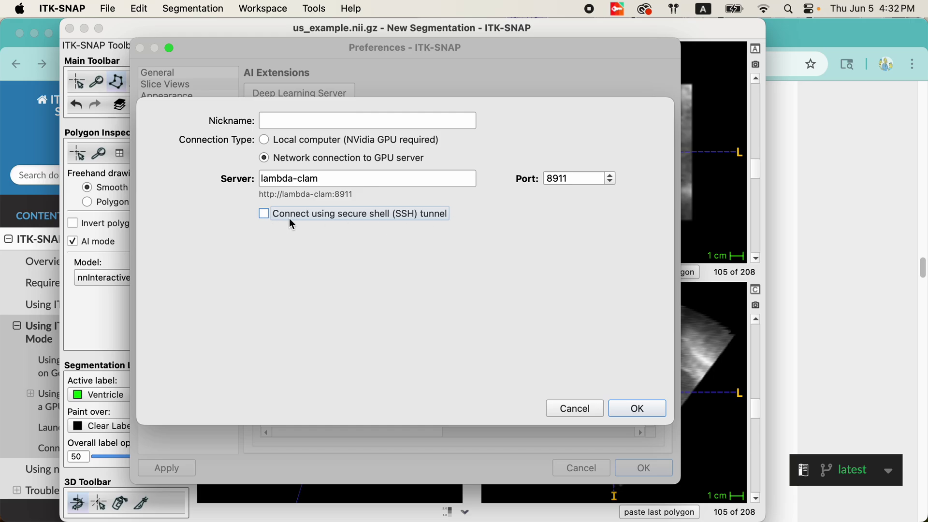
Enable the SSH tunnel, enter the SSH username, and save the lambda-clam connection
left_click(264, 216)
left_click(279, 238)
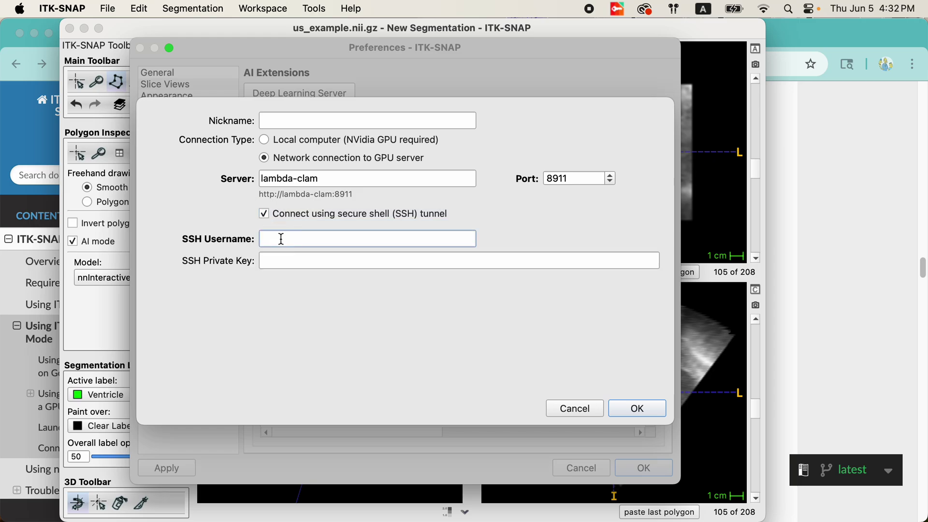
type("pauly2")
left_click(653, 407)
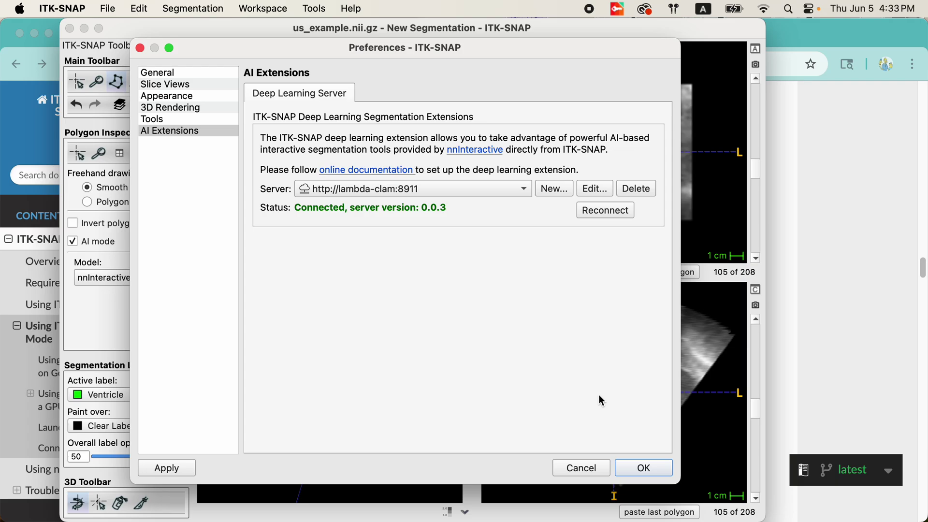
Open the online documentation's 'Using ITK-SNAP DLS in Remote Mode' section
left_click(386, 169)
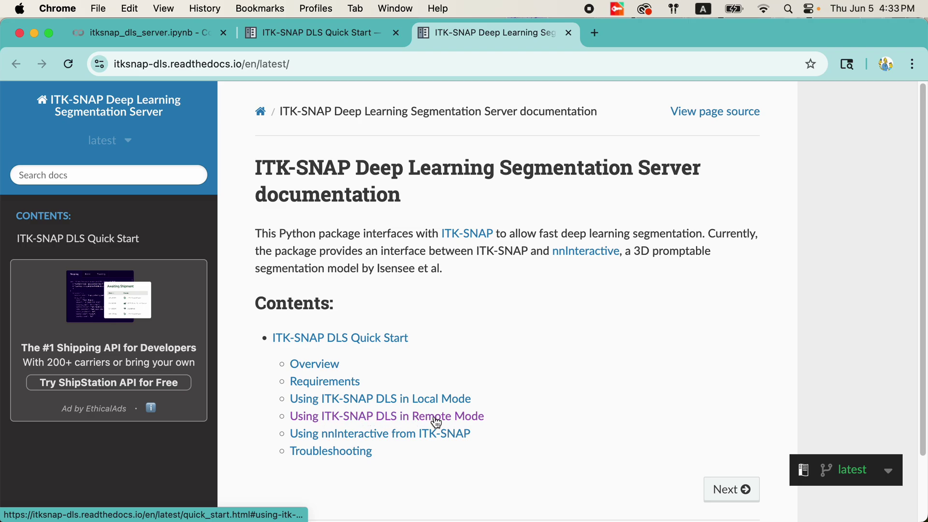
left_click(462, 416)
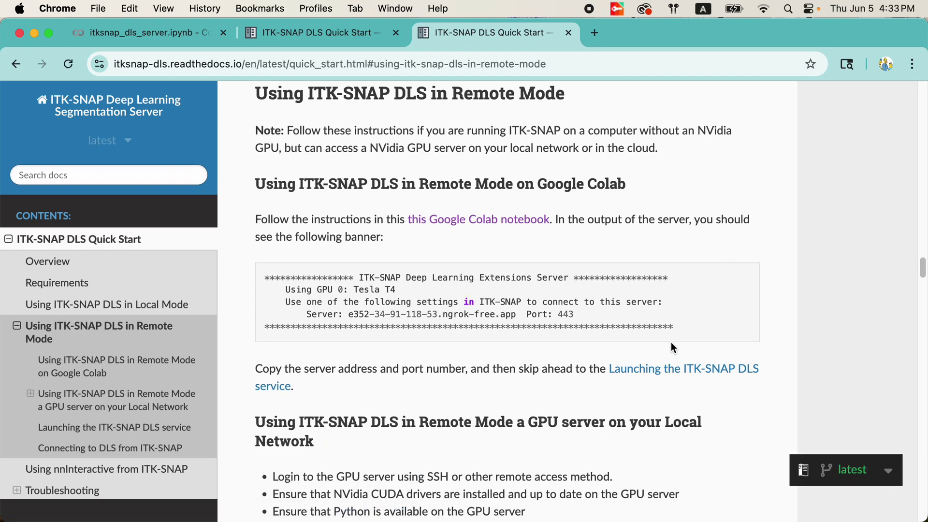
scroll(498, 387, "down", 7)
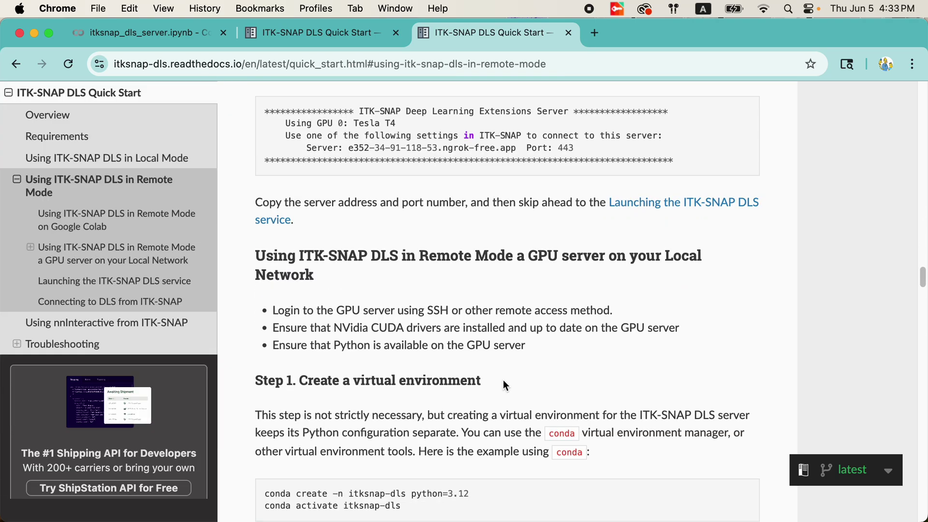
scroll(517, 334, "up", 1)
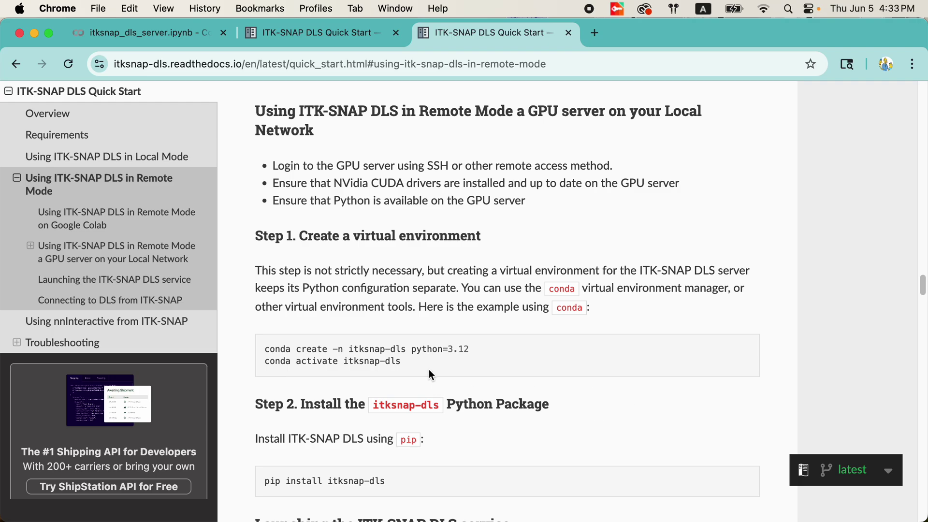
Go through the conda environment and DLS service launch commands, highlighting each
left_click_drag(427, 365, 255, 347)
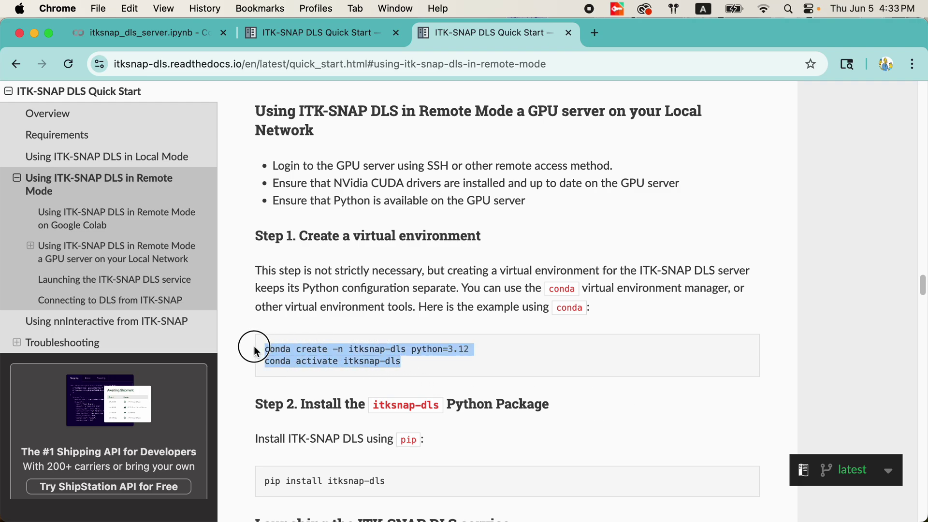
scroll(270, 350, "down", 5)
left_click_drag(439, 349, 254, 351)
scroll(335, 360, "down", 6)
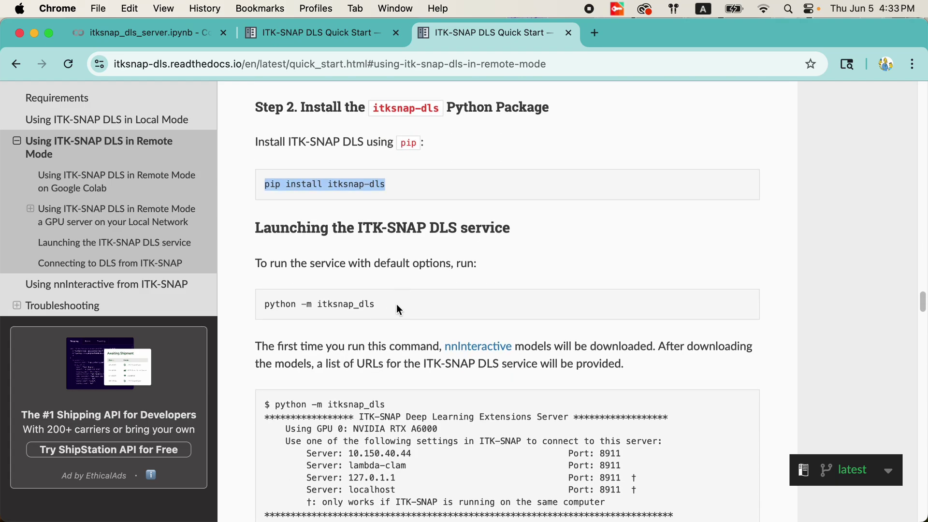
left_click_drag(399, 310, 243, 296)
scroll(356, 363, "down", 1)
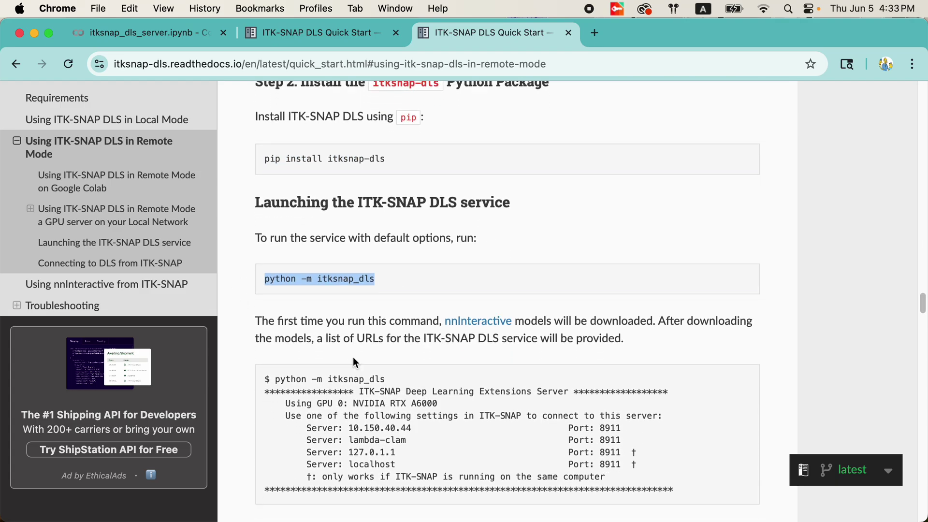
scroll(355, 362, "down", 2)
left_click_drag(264, 340, 621, 436)
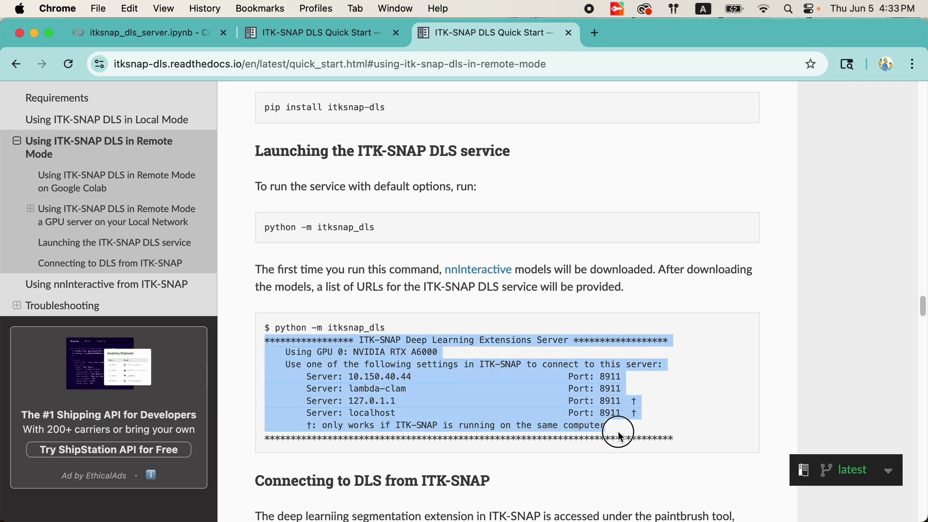
Highlight the first example server address, 10.150.40.44 with port 8911
left_click(350, 377)
double_click(387, 378)
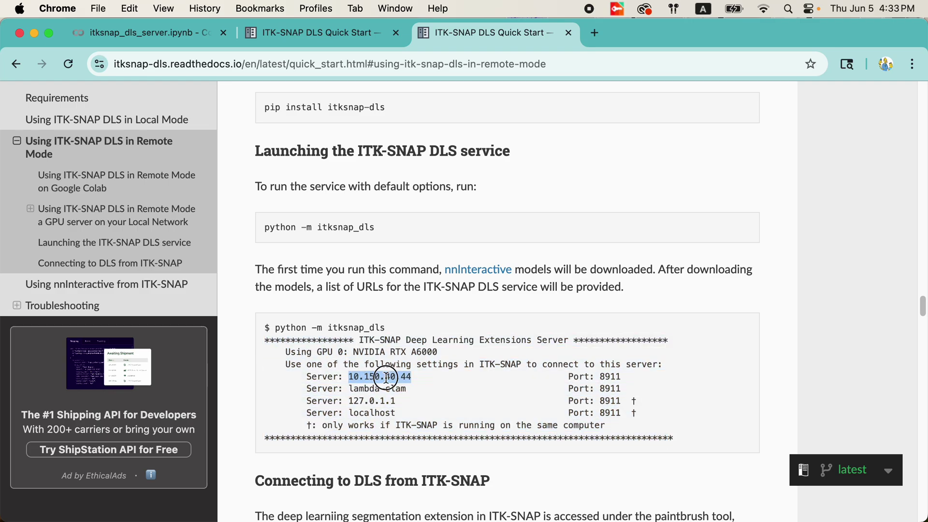
left_click_drag(387, 378, 626, 380)
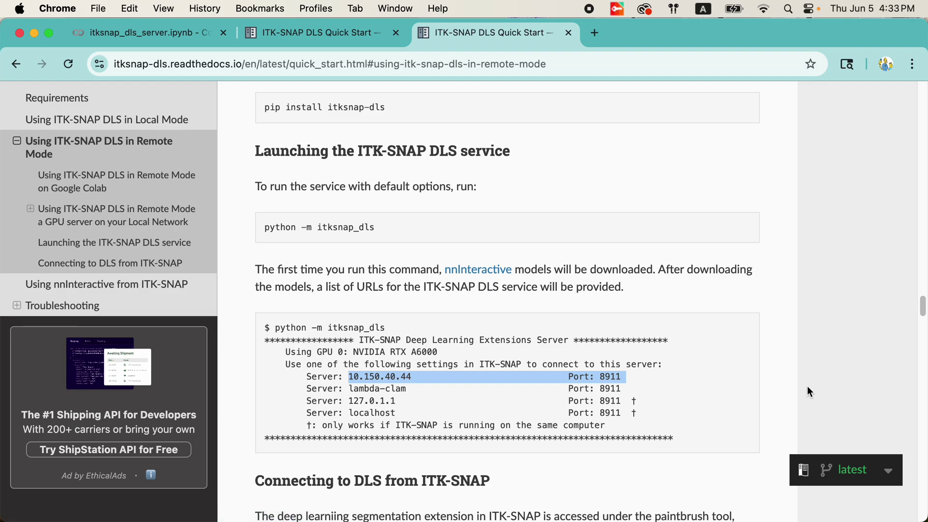
key("super+Tab")
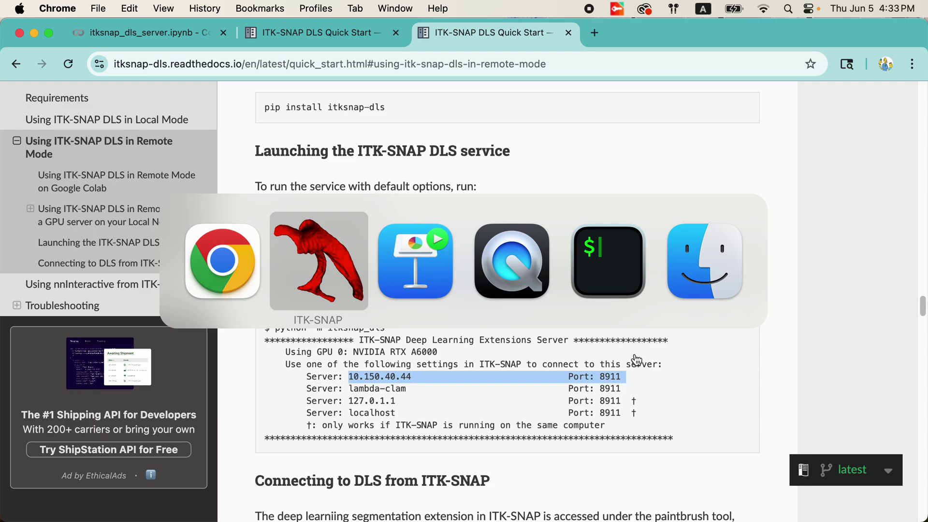
Close Preferences and rotate the 3D view of the green Ventricle and red Valve segmentations
left_click(310, 285)
left_click(644, 468)
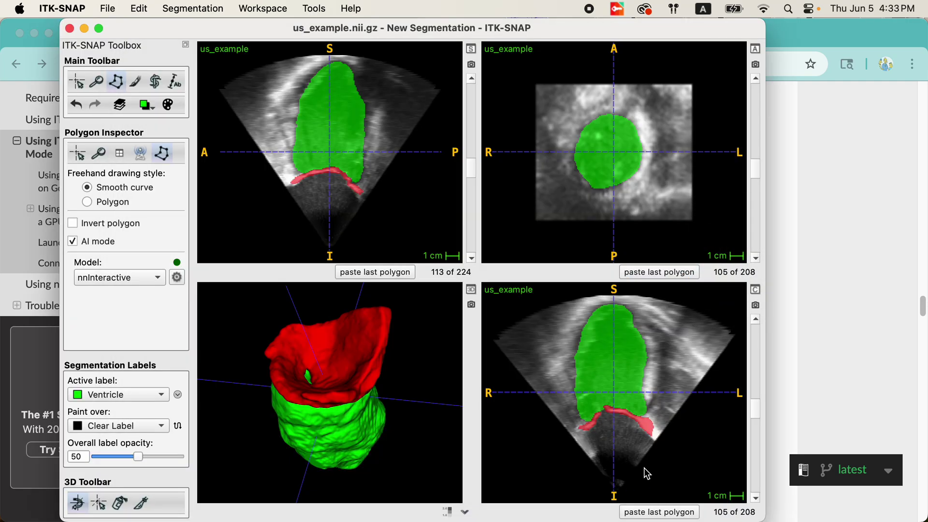
left_click_drag(432, 423, 376, 417)
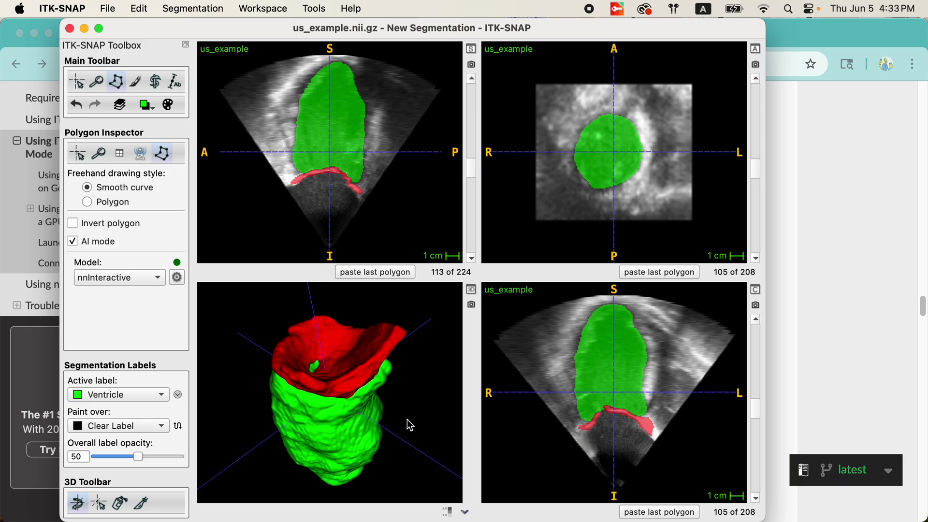